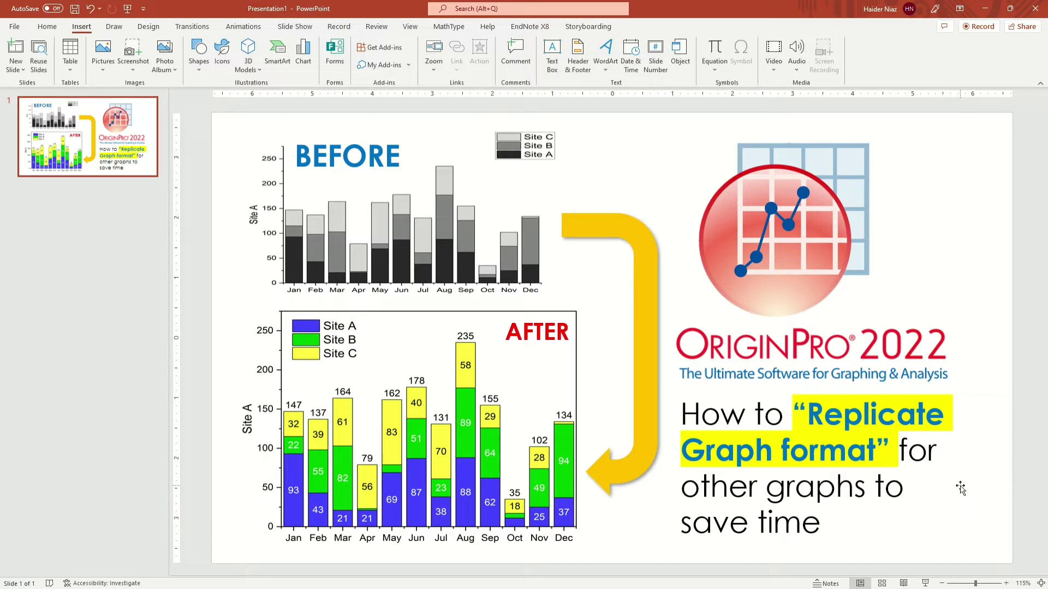
Switch to the Excel workbook and examine the monthly Site A to Site C values in Dataset 1 and Dataset 2
key("alt+Tab")
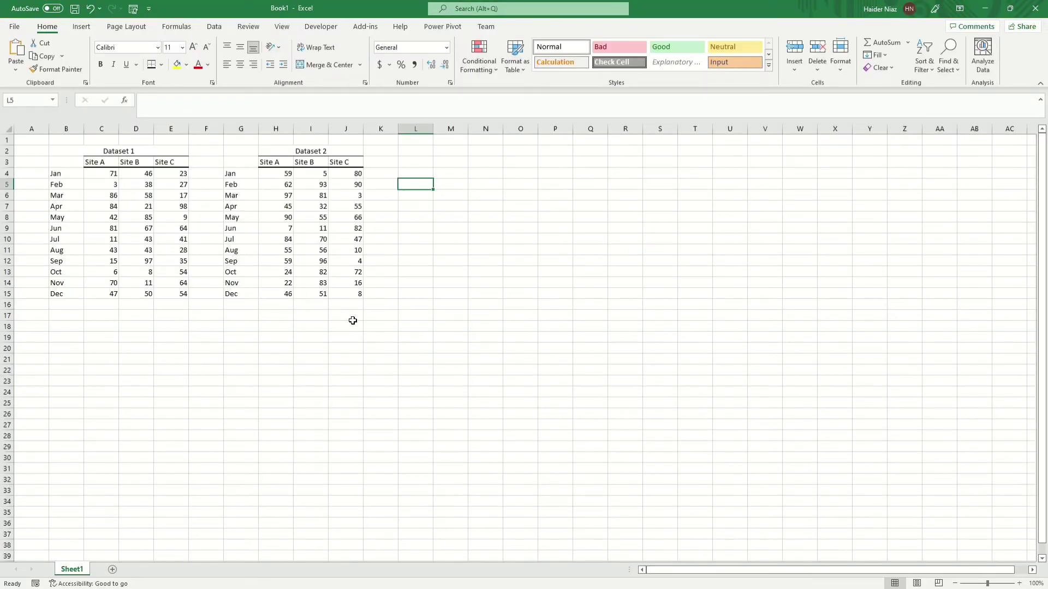
left_click_drag(347, 294, 234, 150)
left_click_drag(63, 153, 147, 293)
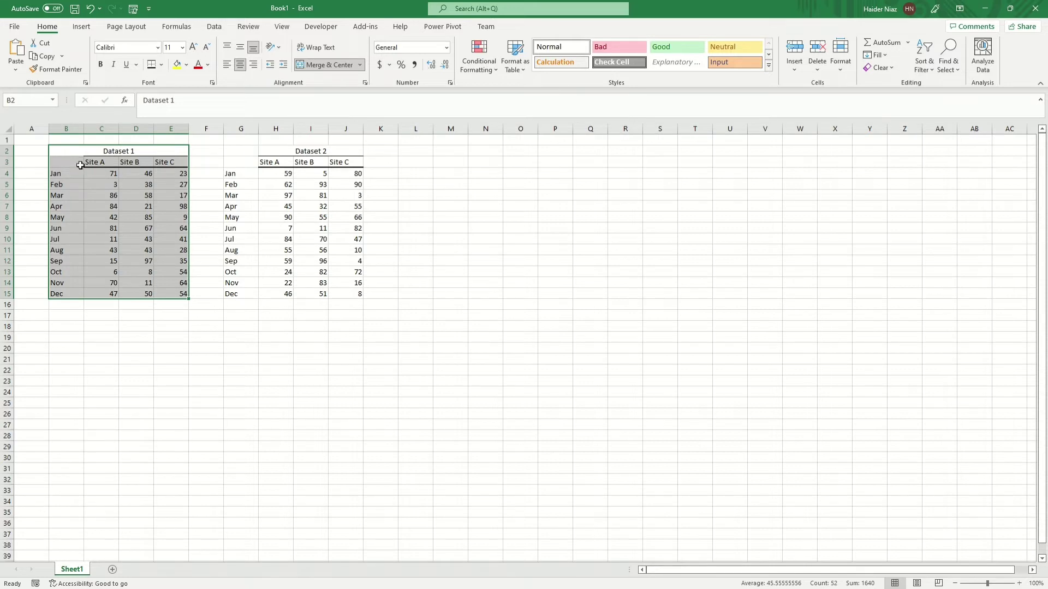
scroll(82, 170, "up", 3, "ctrl")
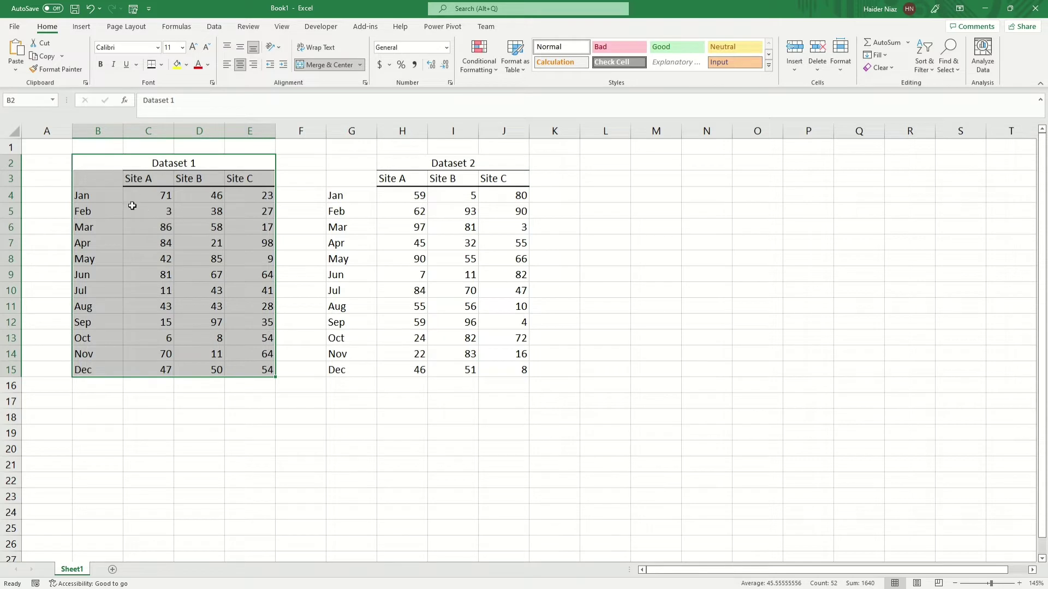
left_click_drag(346, 164, 500, 377)
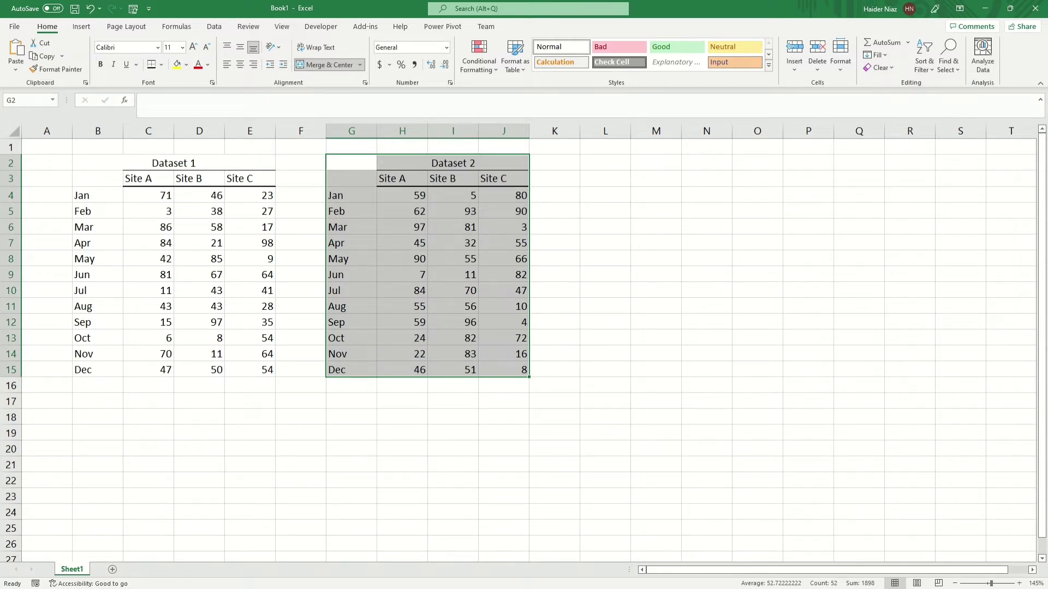
left_click(789, 511)
Switch to OriginPro and review Book1's month rows, Site A to Site C data columns, long names and comments
key("alt+Tab")
key("alt+Tab")
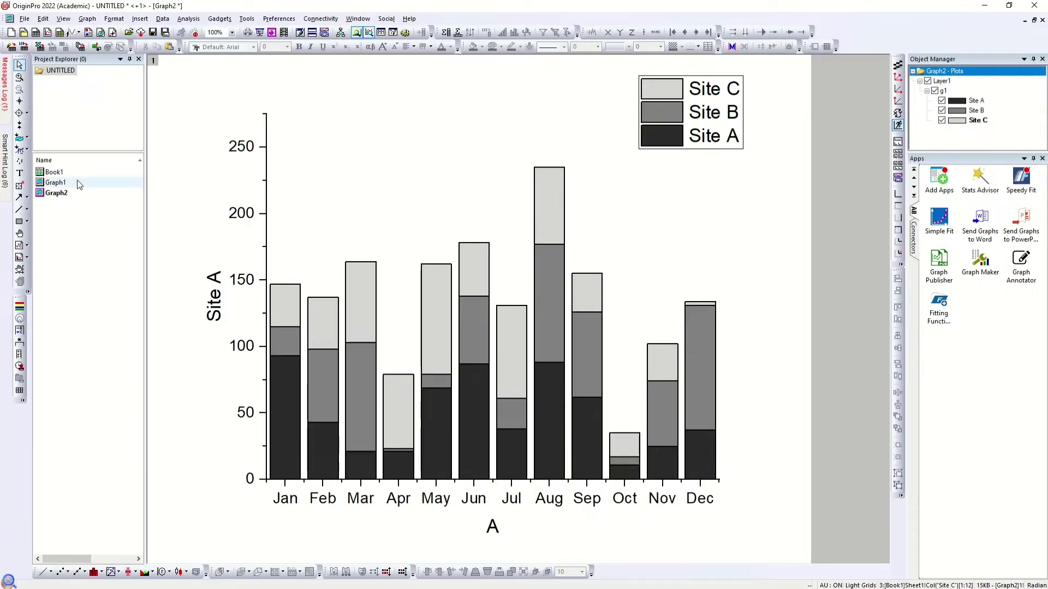
double_click(77, 173)
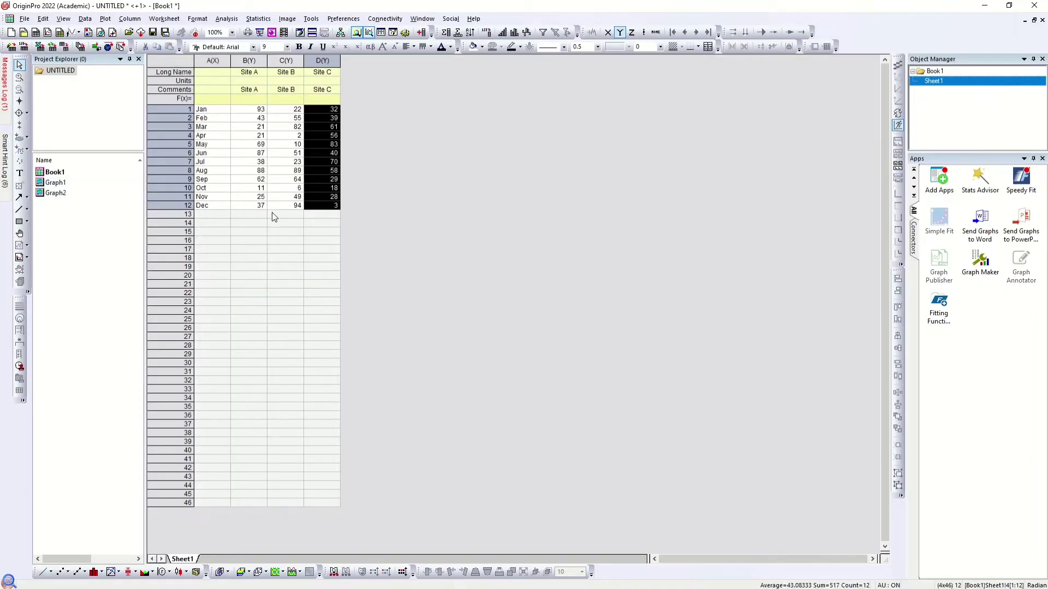
left_click(280, 241)
left_click_drag(251, 109, 334, 206)
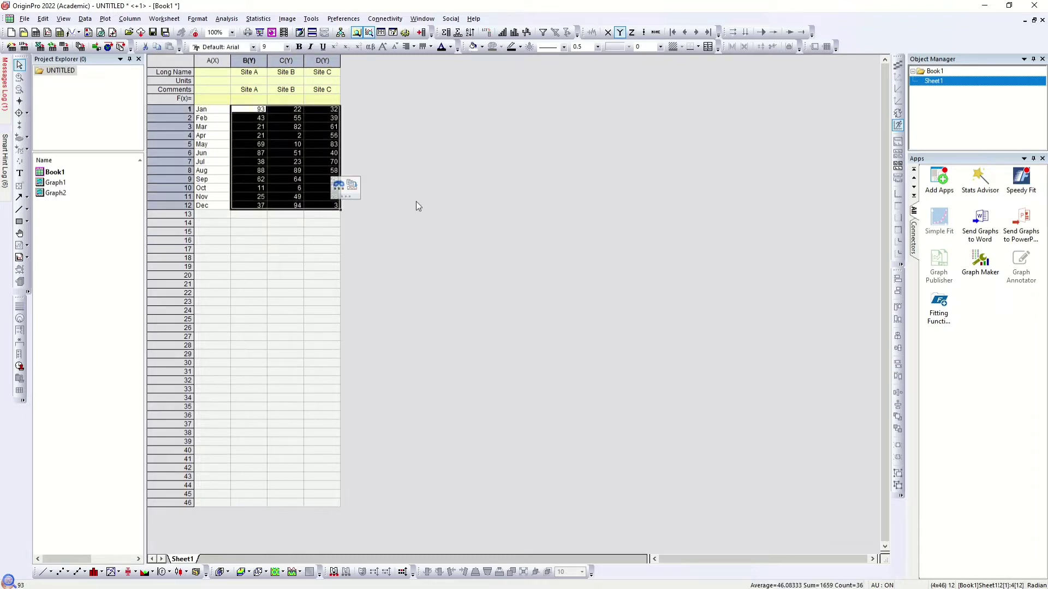
scroll(413, 188, "up", 6)
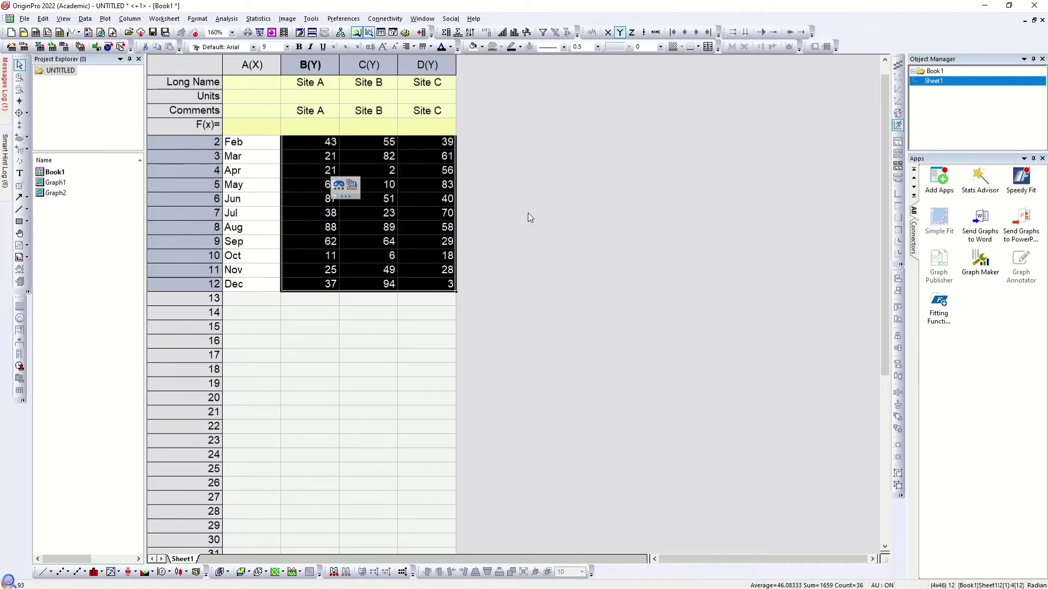
left_click(609, 225)
scroll(254, 185, "up", 1)
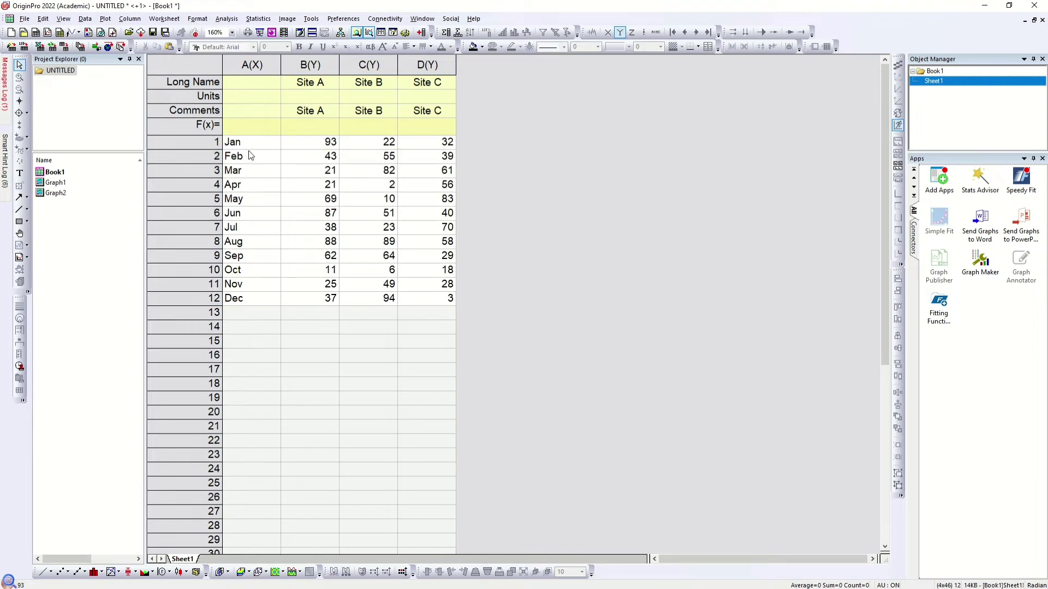
left_click_drag(250, 143, 440, 302)
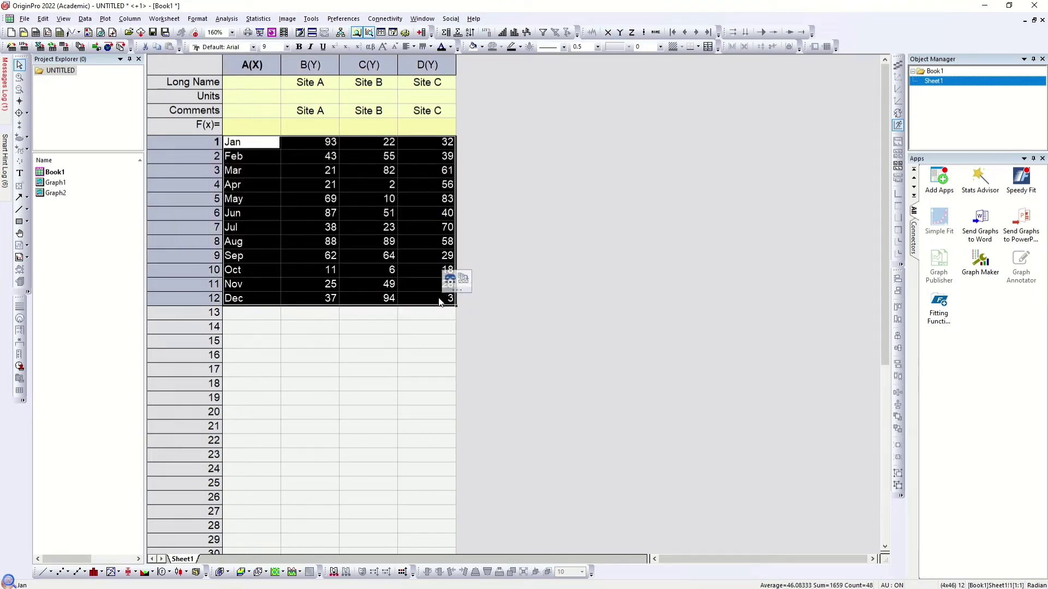
left_click_drag(305, 83, 435, 90)
left_click_drag(299, 112, 428, 112)
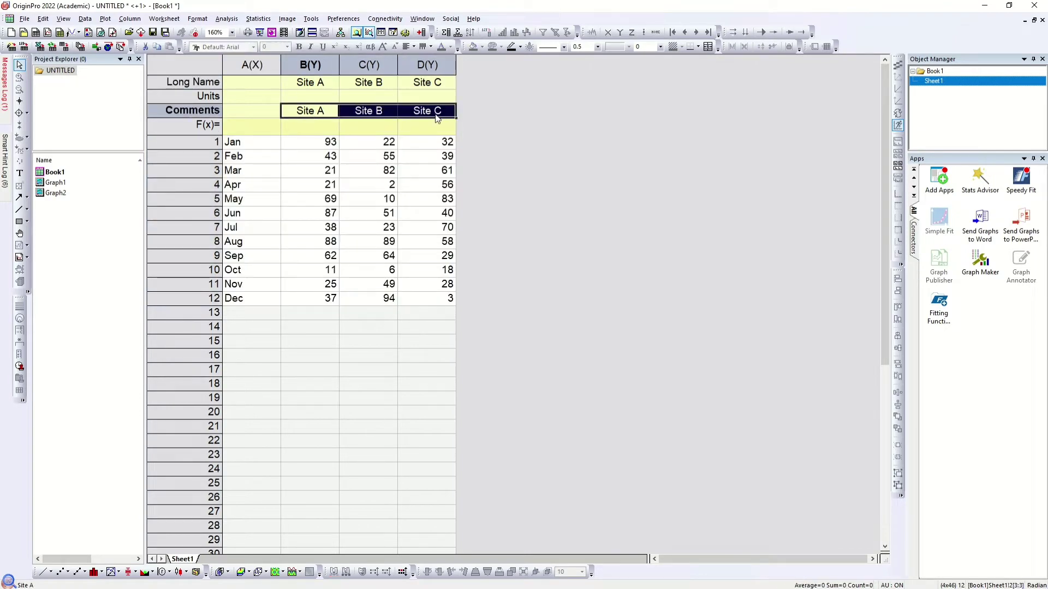
Delete the existing graphs Graph1 and Graph2 from the project
left_click(56, 183)
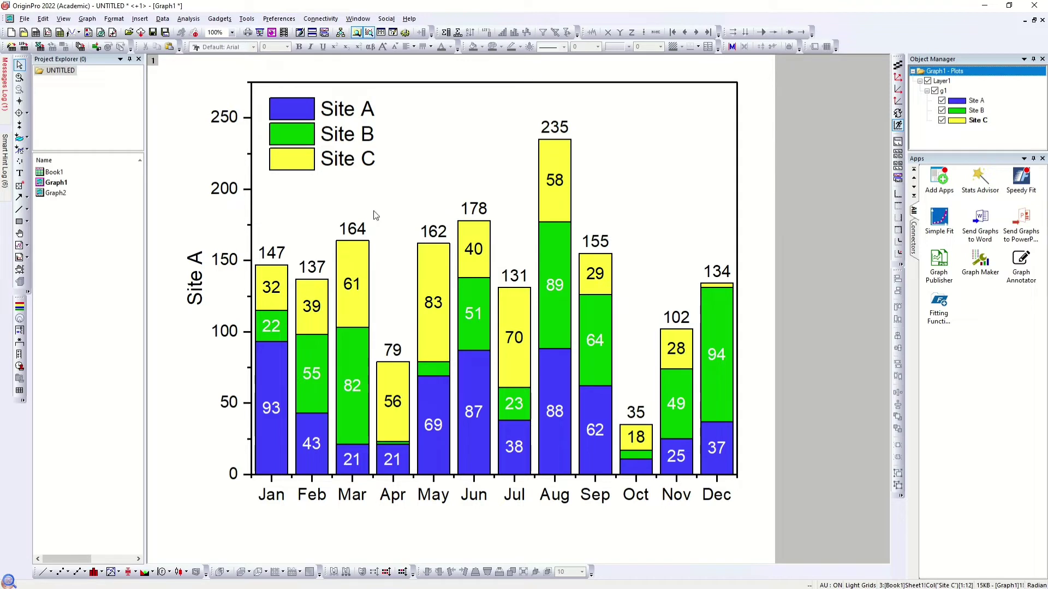
left_click(71, 192, "ctrl")
right_click(71, 192)
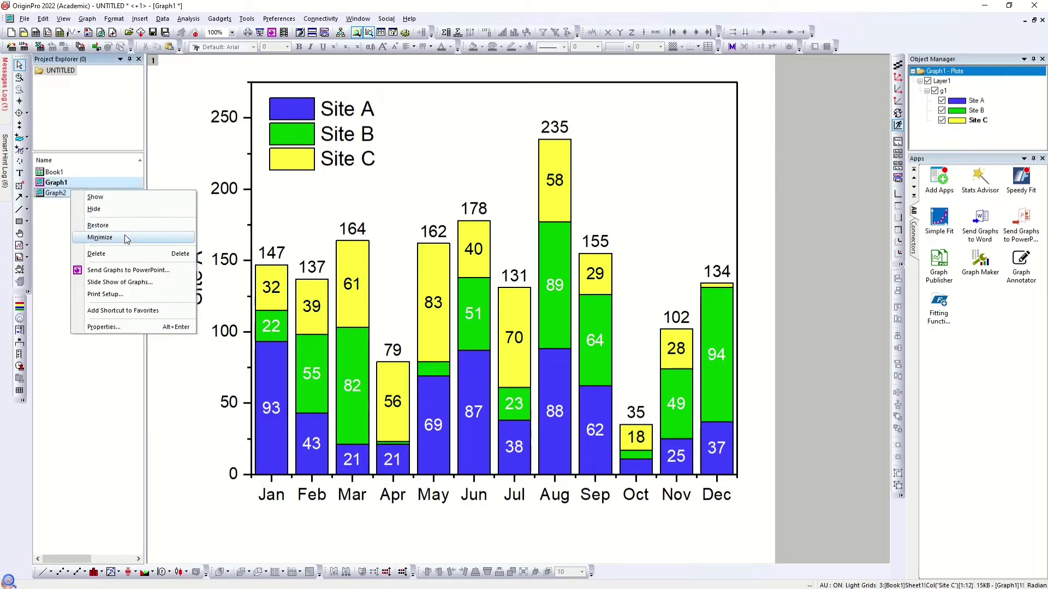
left_click(121, 254)
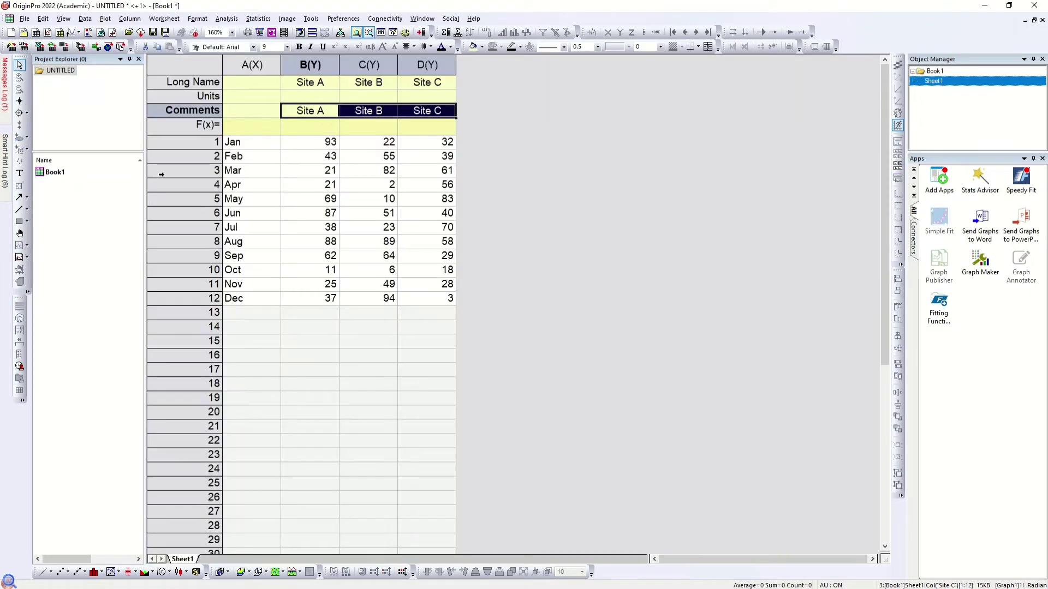
Rename the Book1 workbook as Template
left_click(367, 214)
left_click(55, 172)
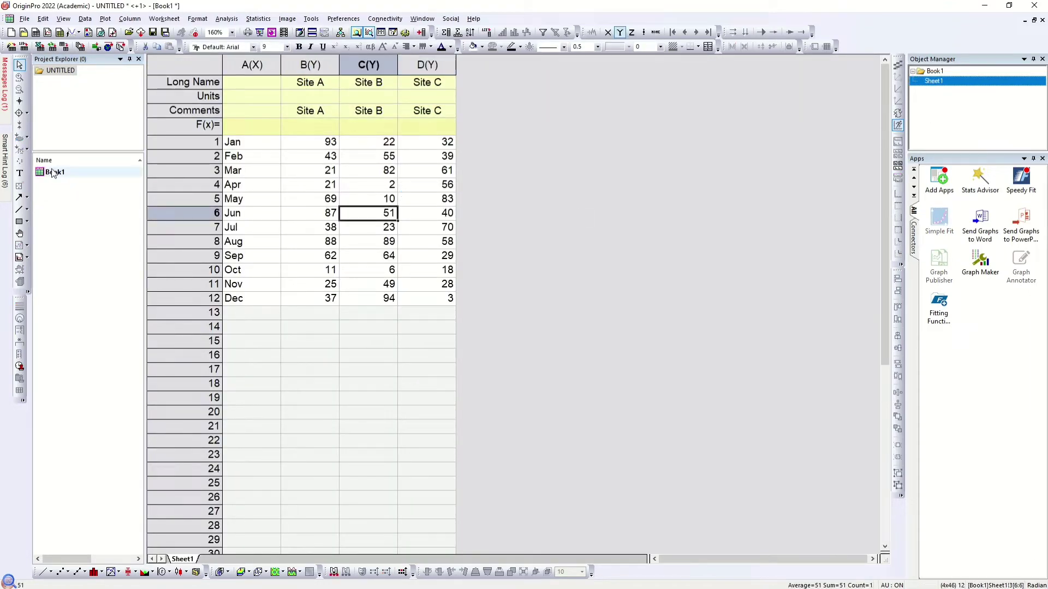
right_click(52, 170)
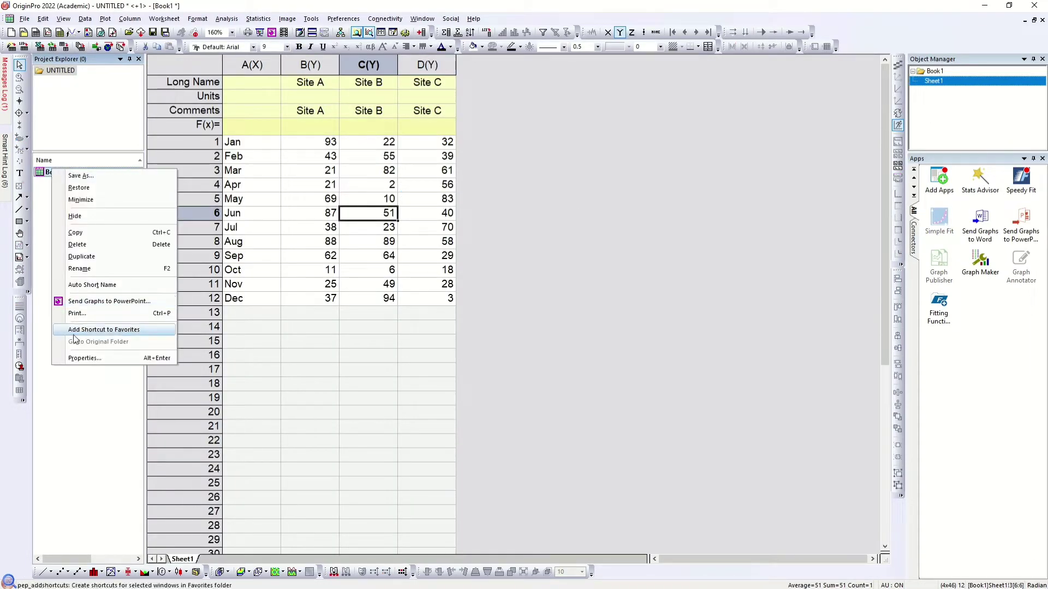
left_click(78, 272)
type("tEMPL")
key("ctrl+a")
type("Template")
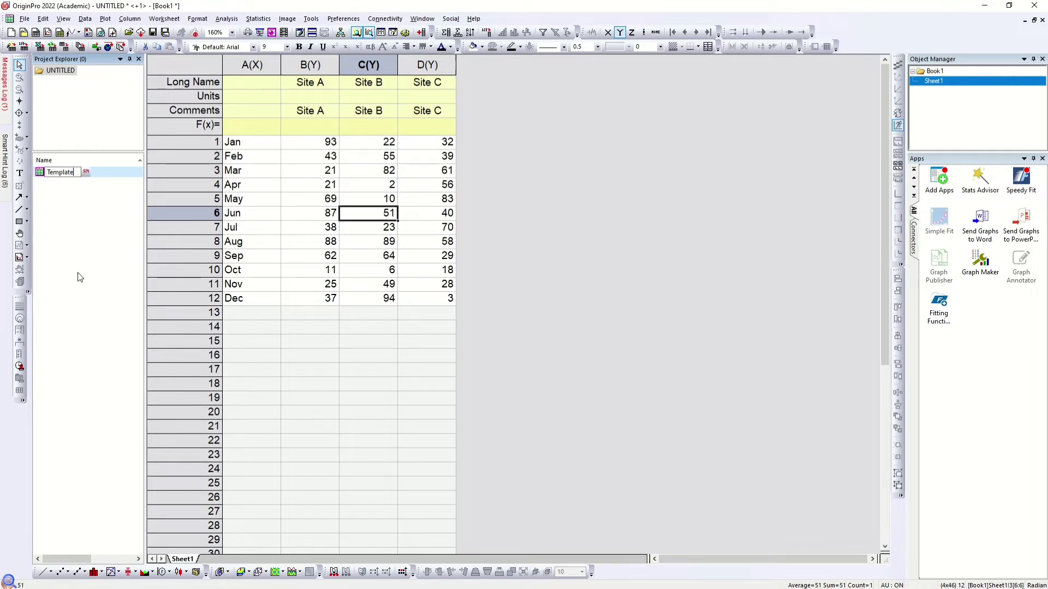
key("Return")
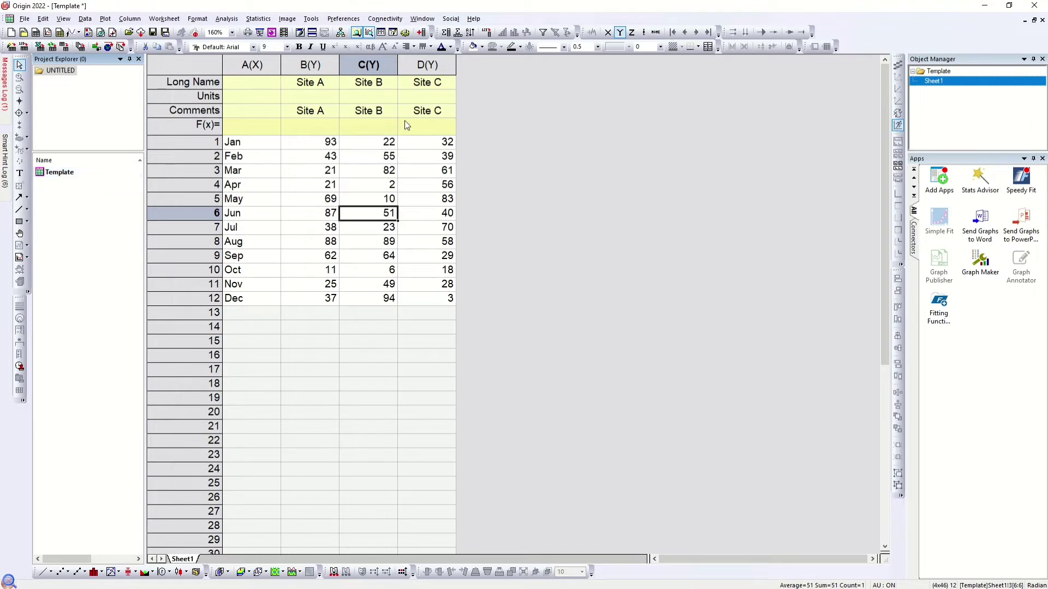
Duplicate the Template workbook and rename the copy as Sample
right_click(101, 173)
left_click(146, 260)
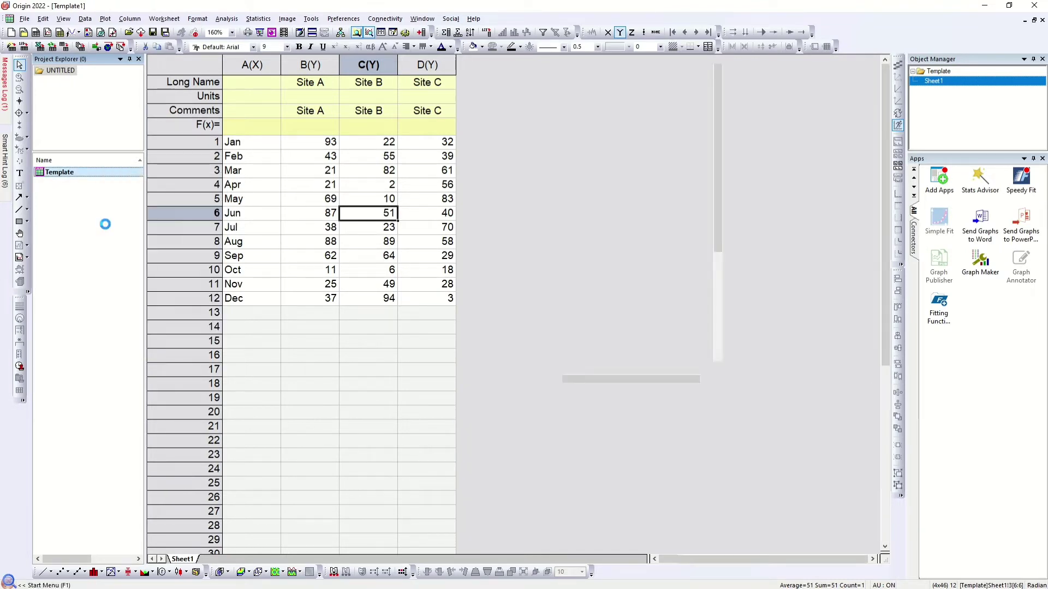
right_click(96, 187)
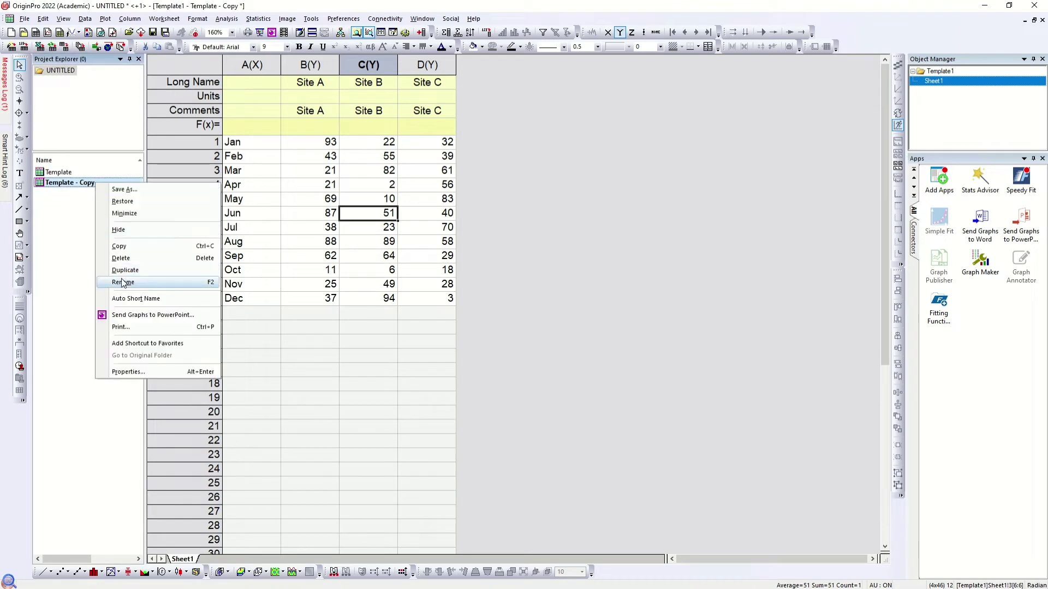
left_click(124, 284)
type("SAmp")
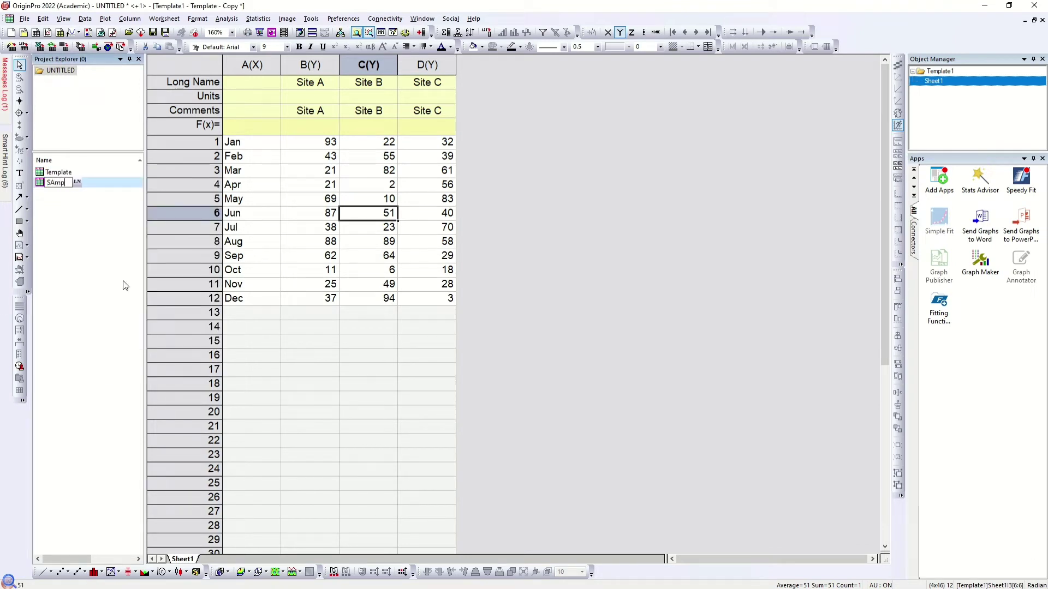
key("BackSpace")
key("BackSpace")
key("BackSpace")
key("BackSpace")
type("Sample")
key("Return")
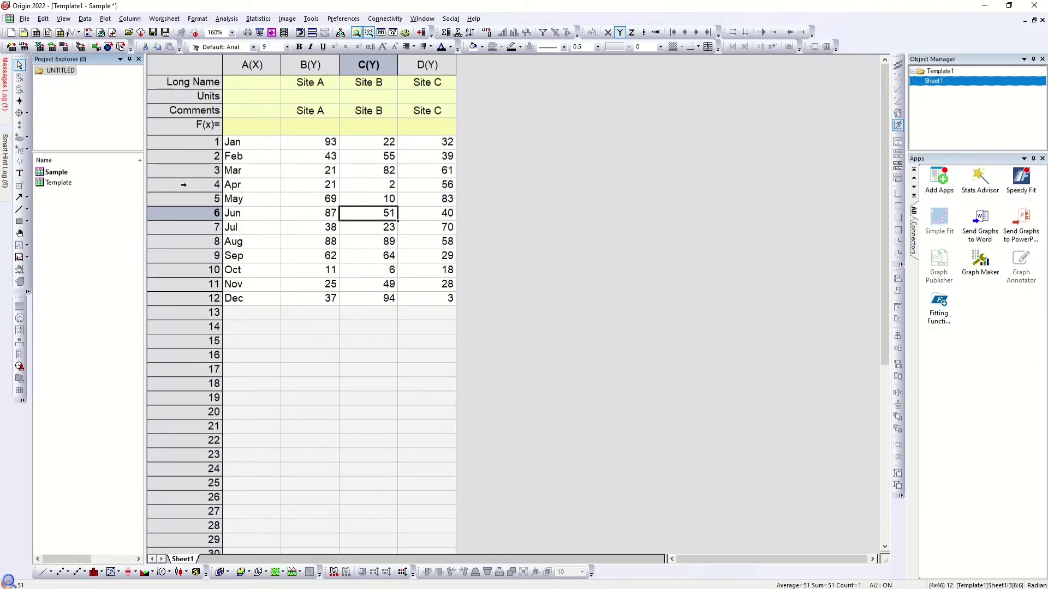
Switch to Excel and copy the January to December values of Site A, B and C from Dataset 2
double_click(65, 183)
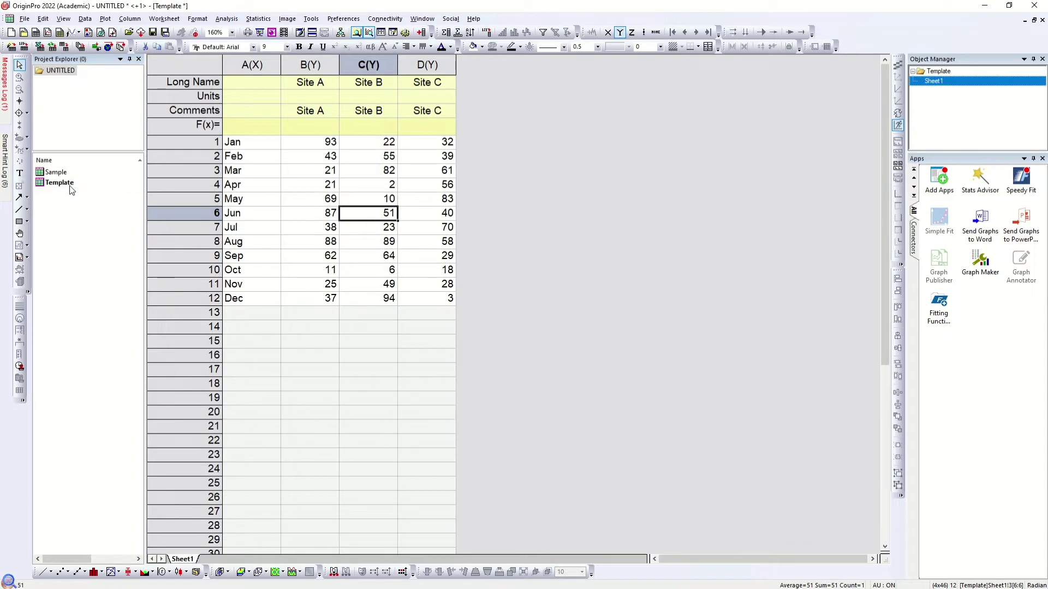
double_click(56, 173)
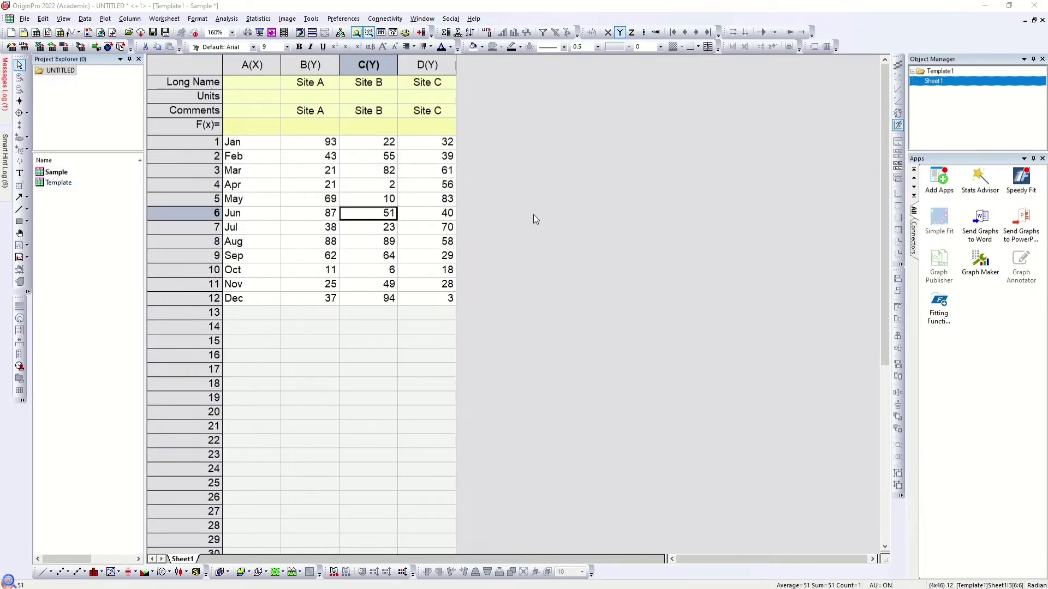
key("alt+Tab")
left_click_drag(411, 195, 506, 378)
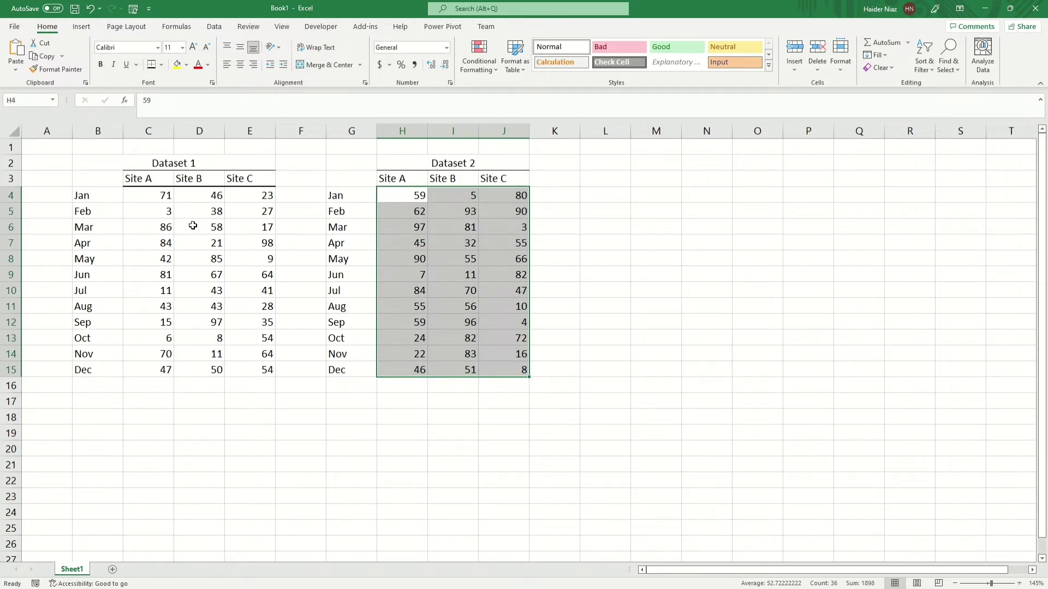
mouse_move(478, 295)
key("ctrl+c")
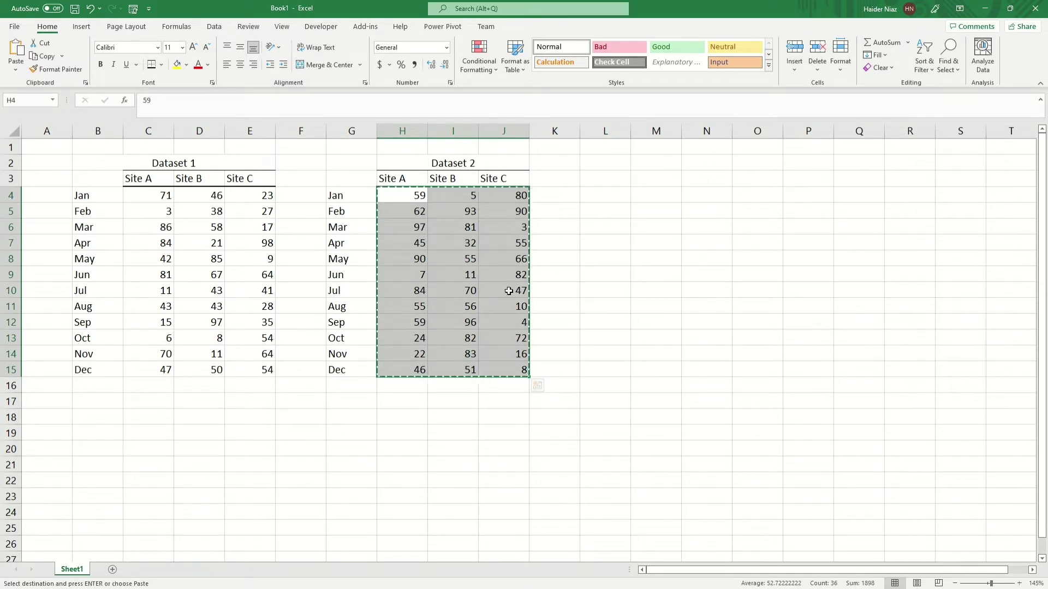
Switch back to OriginPro and paste the copied values over the Sample sheet's data, starting at January in column B(Y)
key("alt+Tab")
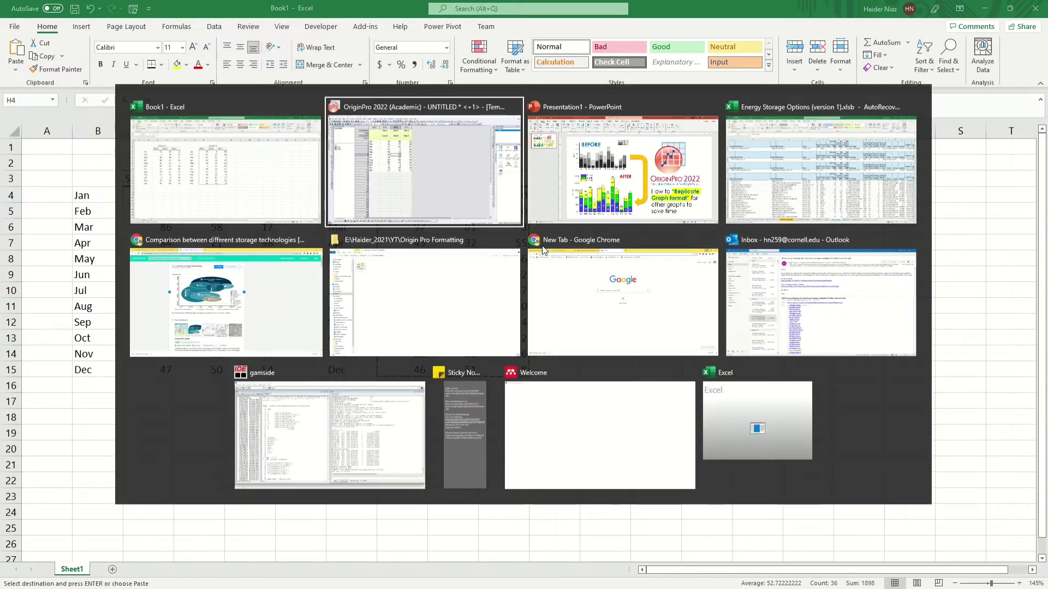
left_click(322, 143)
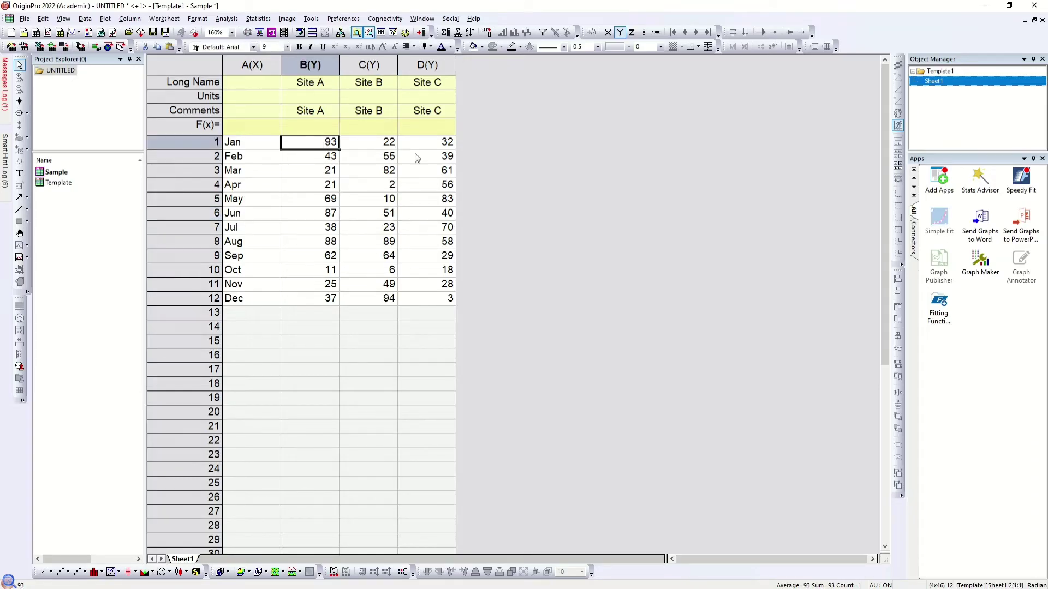
key("ctrl+v")
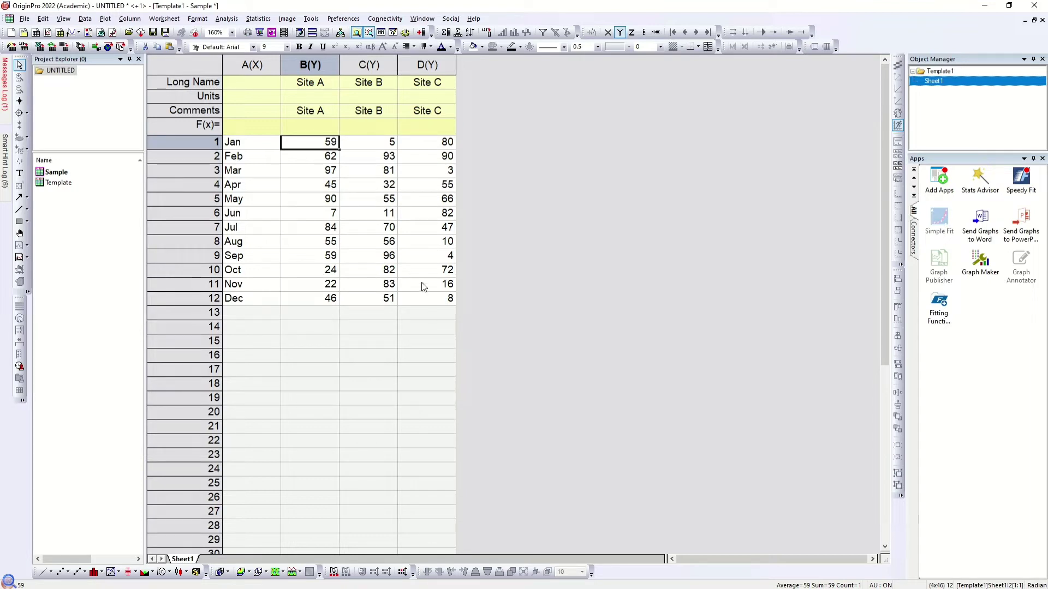
Create a stacked column graph from the entire Template worksheet
mouse_move(81, 190)
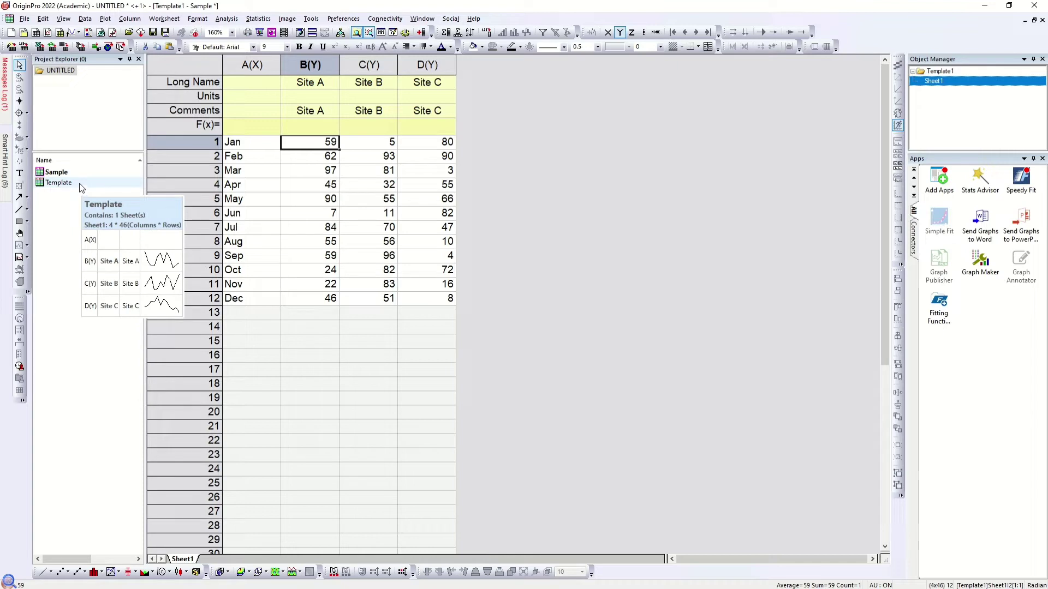
left_click(80, 182)
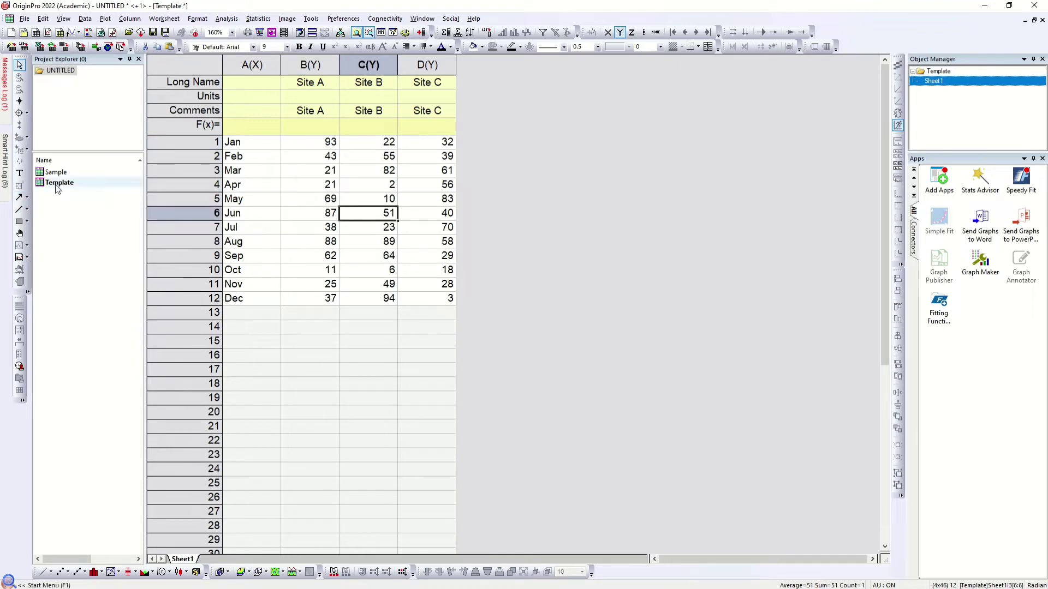
mouse_move(58, 188)
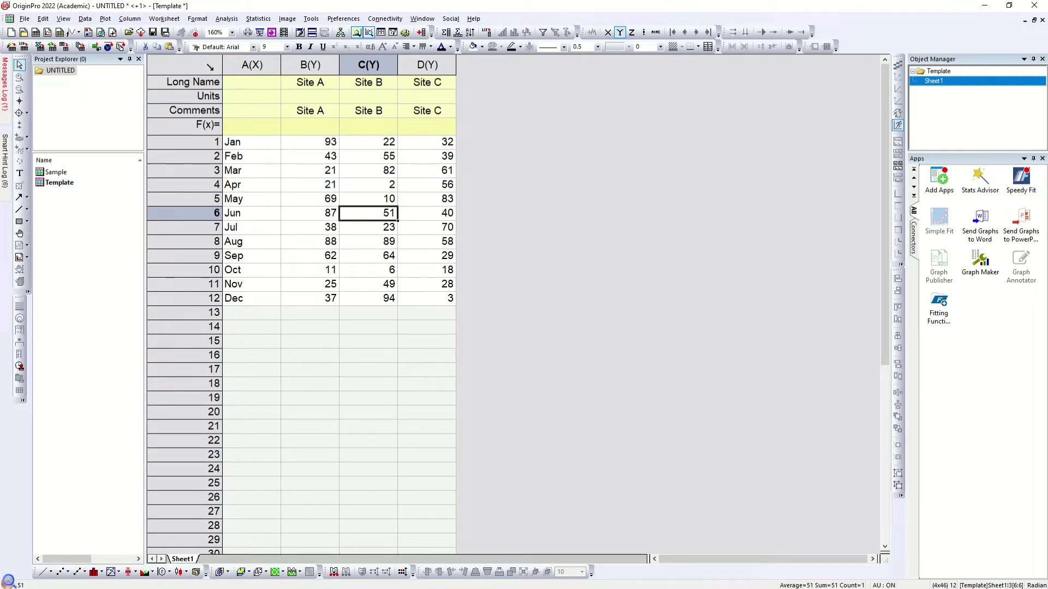
left_click(184, 65)
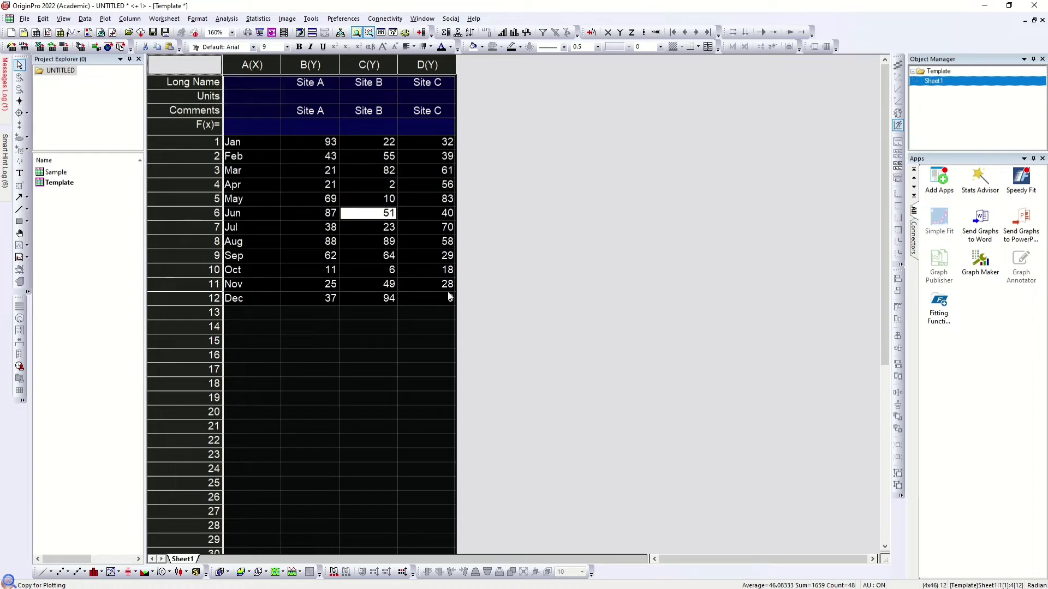
left_click(104, 19)
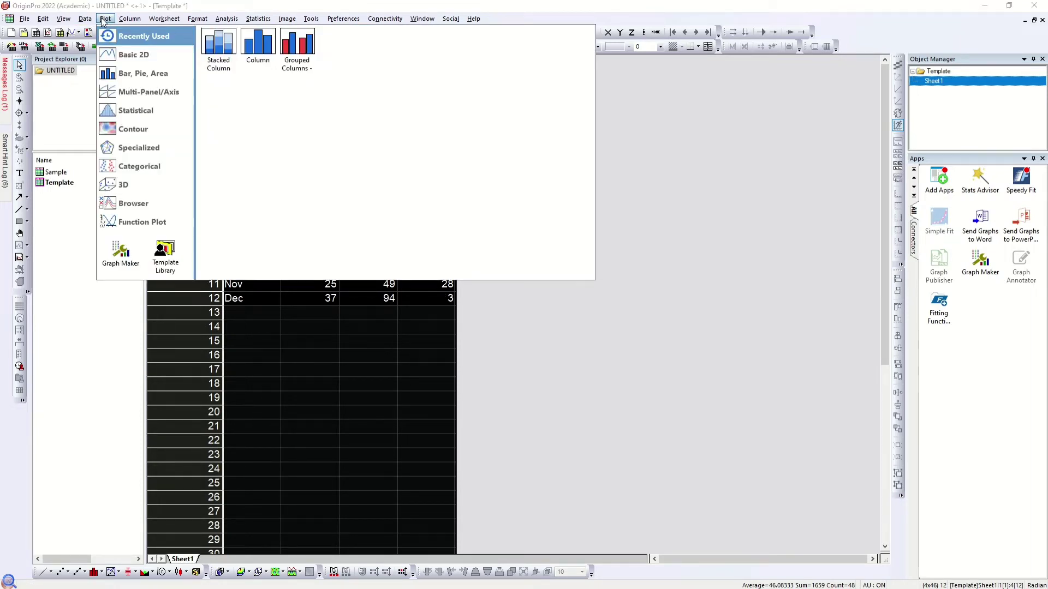
left_click(208, 48)
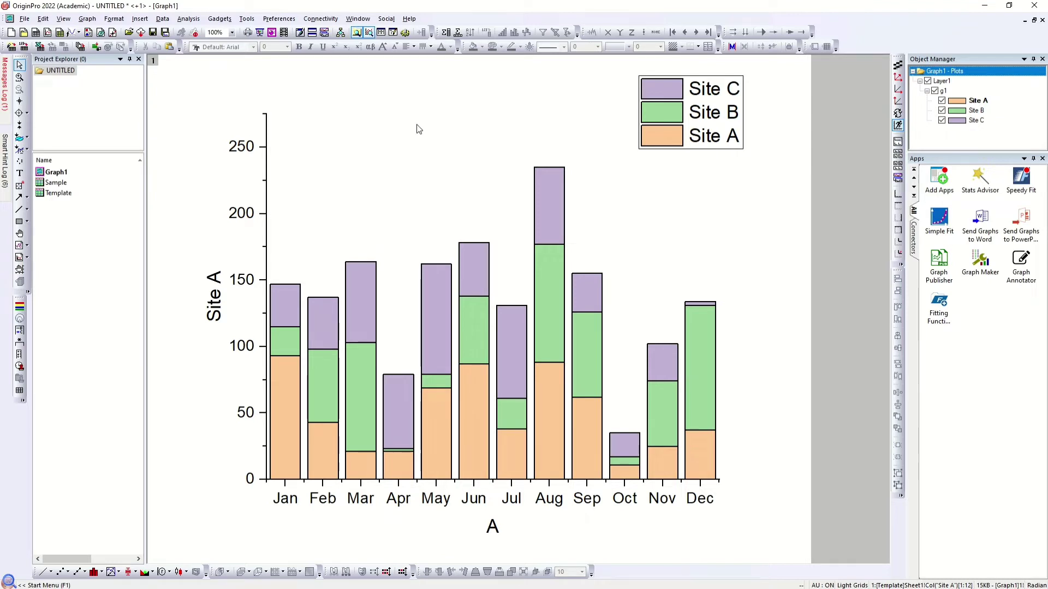
Change the graph's X axis title to Months
left_click(493, 527)
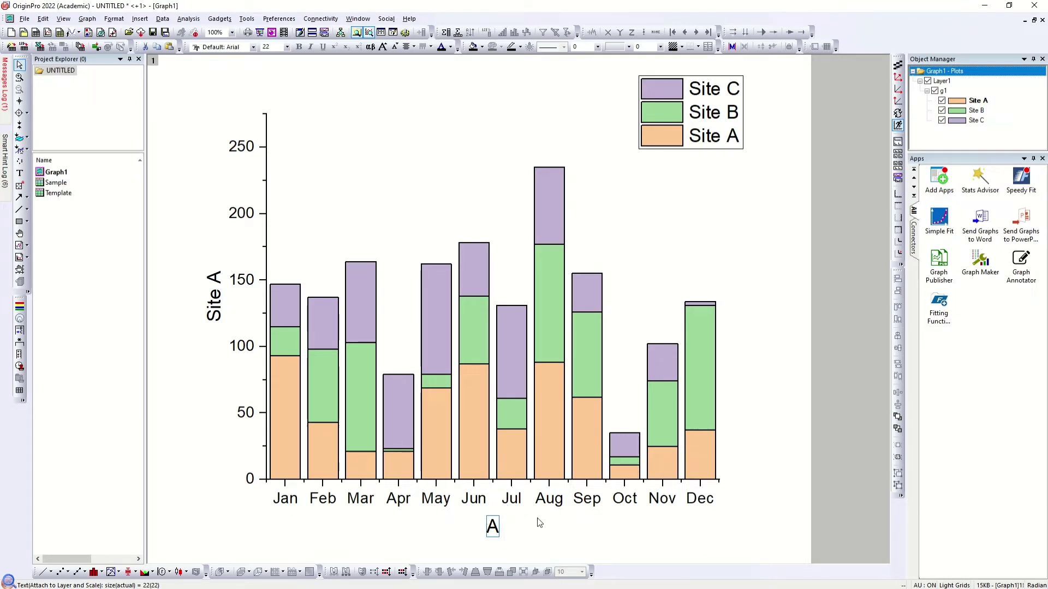
double_click(493, 527)
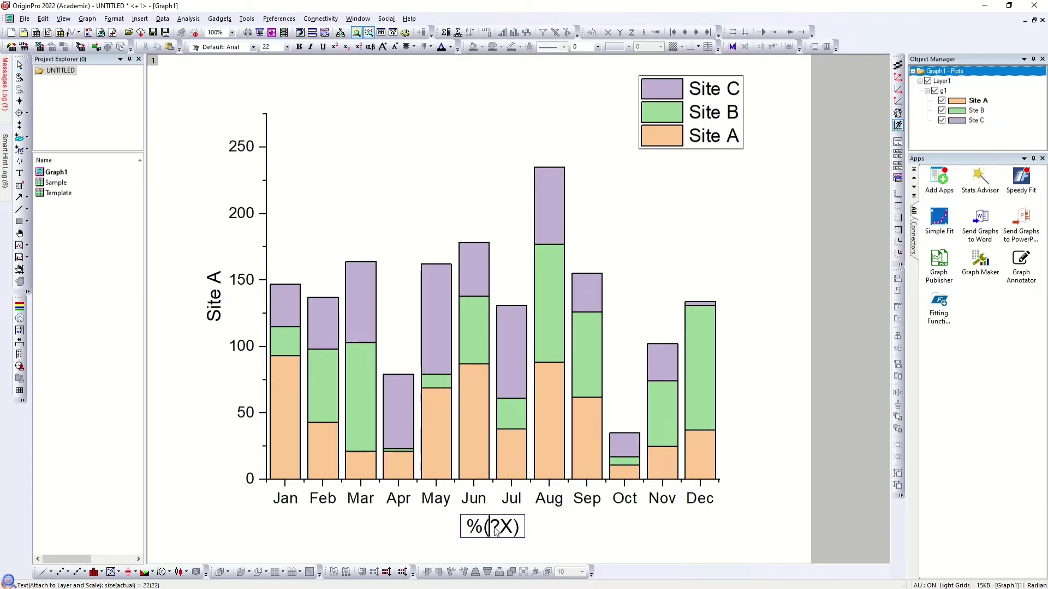
double_click(499, 532)
type("Months")
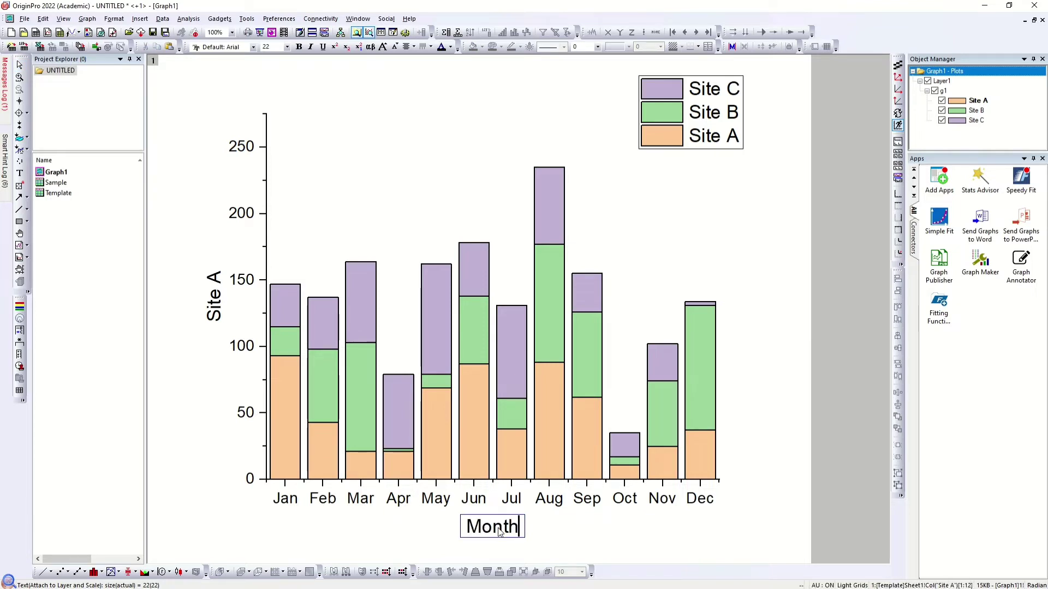
Change the graph's Y axis title to Workers
double_click(220, 297)
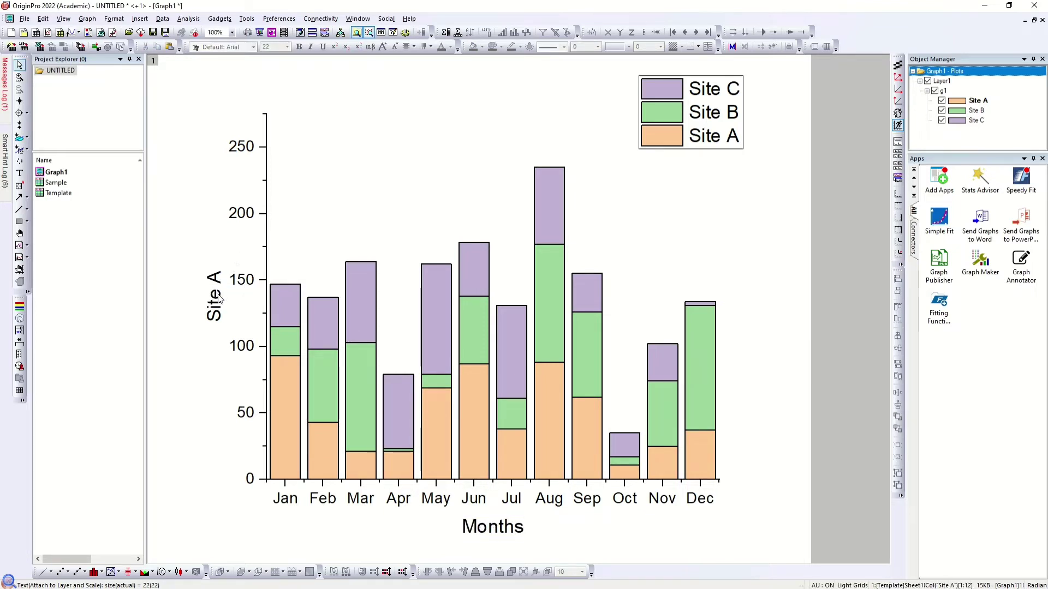
double_click(212, 301)
double_click(213, 300)
key("BackSpace")
type("Workers")
left_click(452, 132)
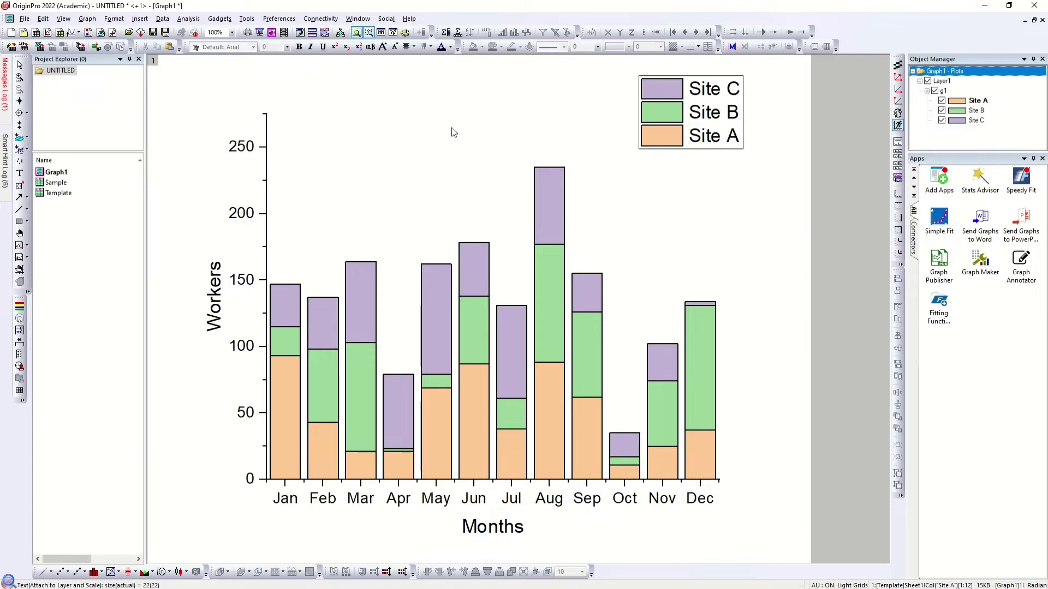
Move the legend inside the plot area near its upper-left corner and reverse the order of the legend entries
left_click(689, 143)
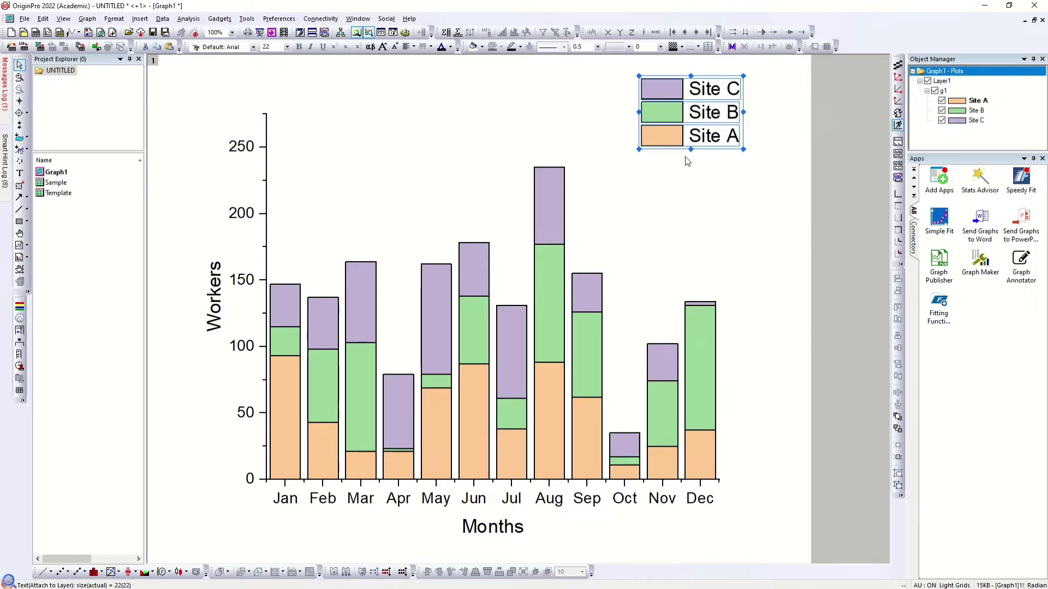
left_click_drag(706, 149, 351, 192)
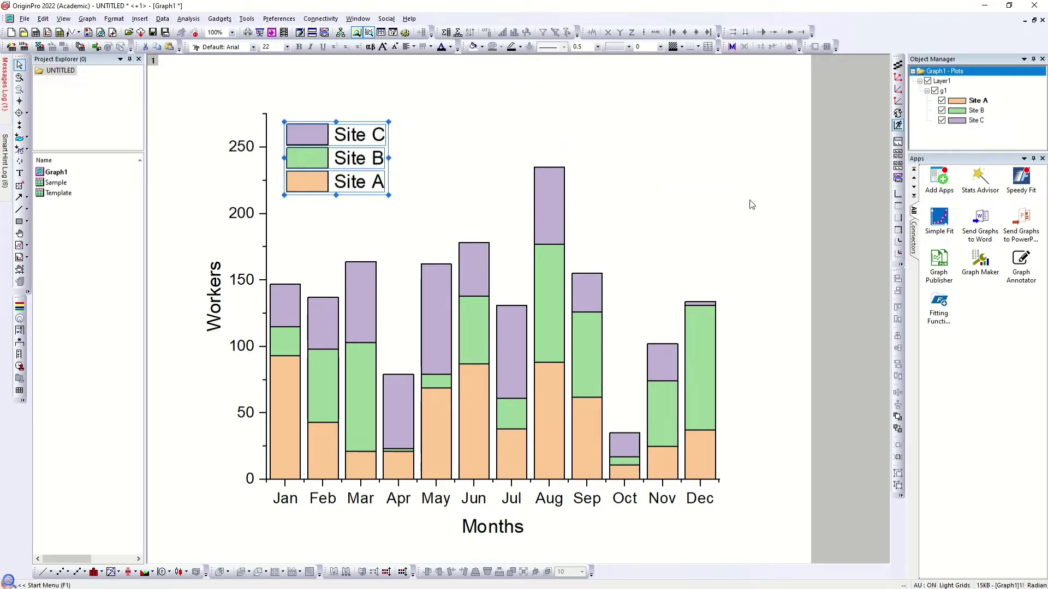
right_click(311, 134)
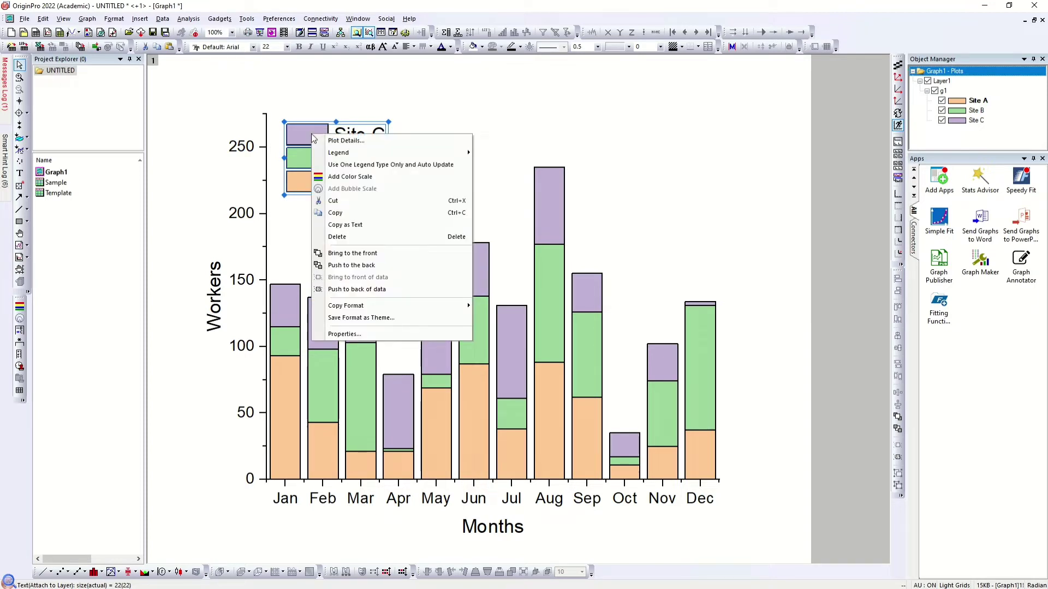
mouse_move(330, 155)
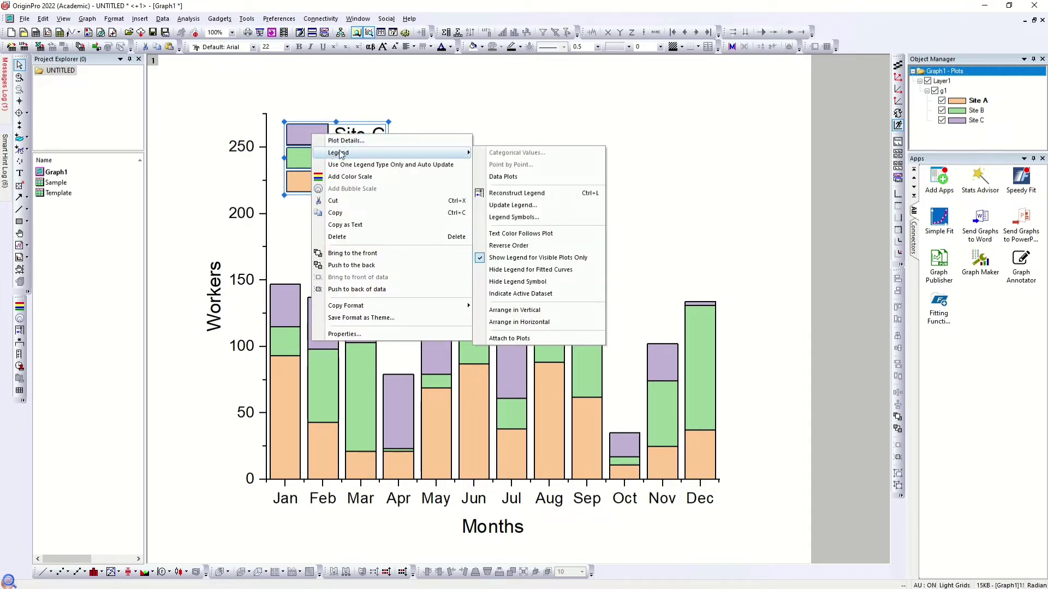
left_click(525, 248)
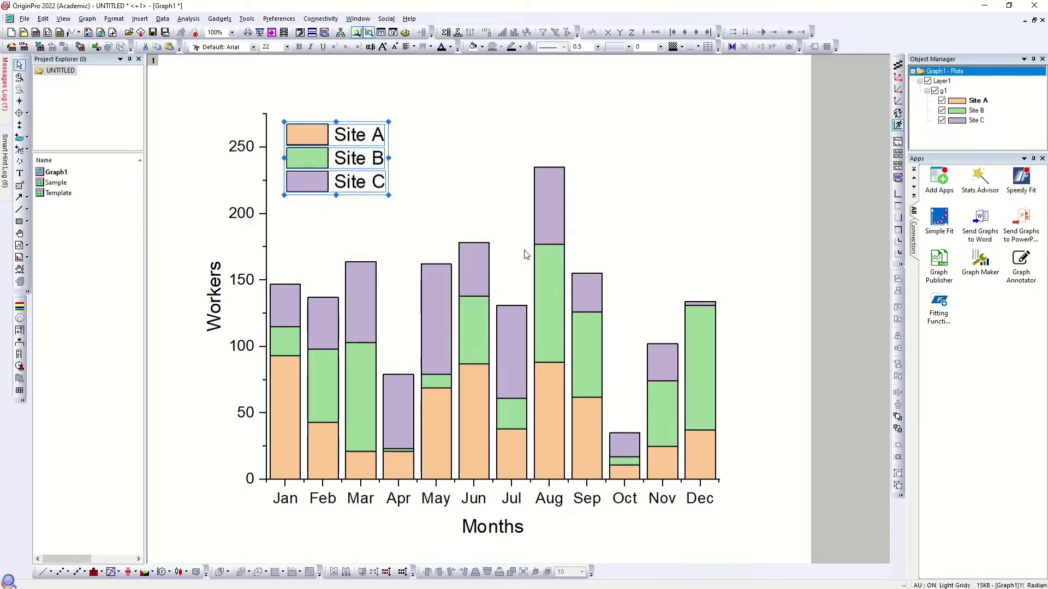
Remove the box around the legend by setting its frame to None
right_click(320, 186)
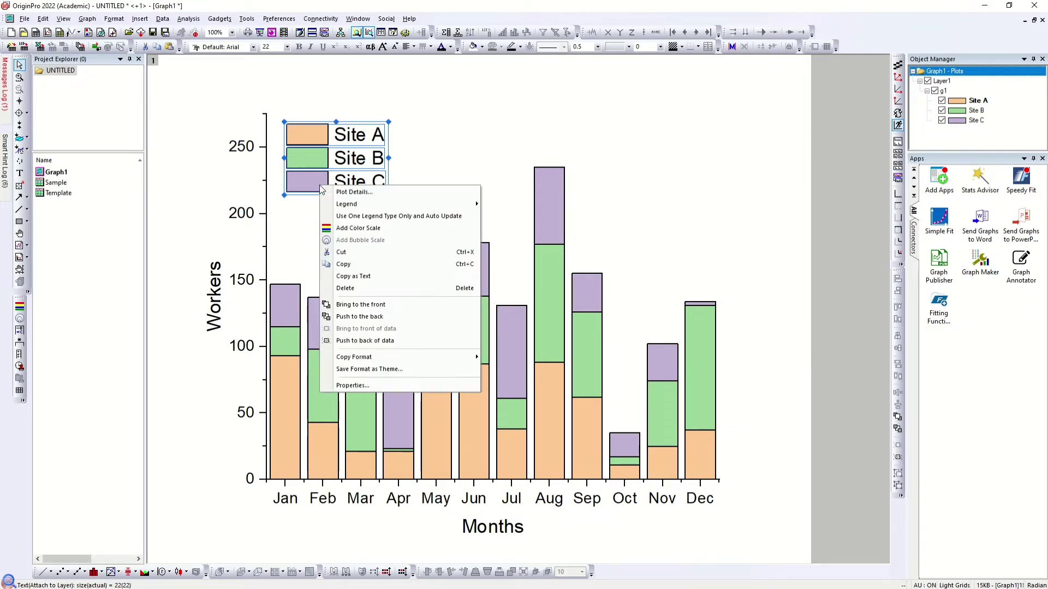
left_click(350, 389)
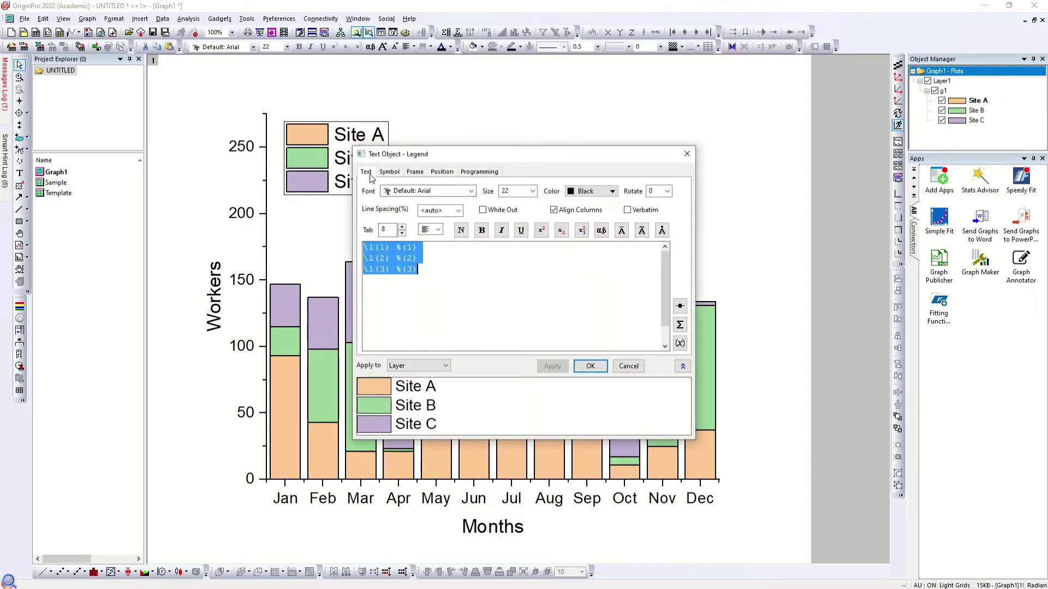
left_click(415, 172)
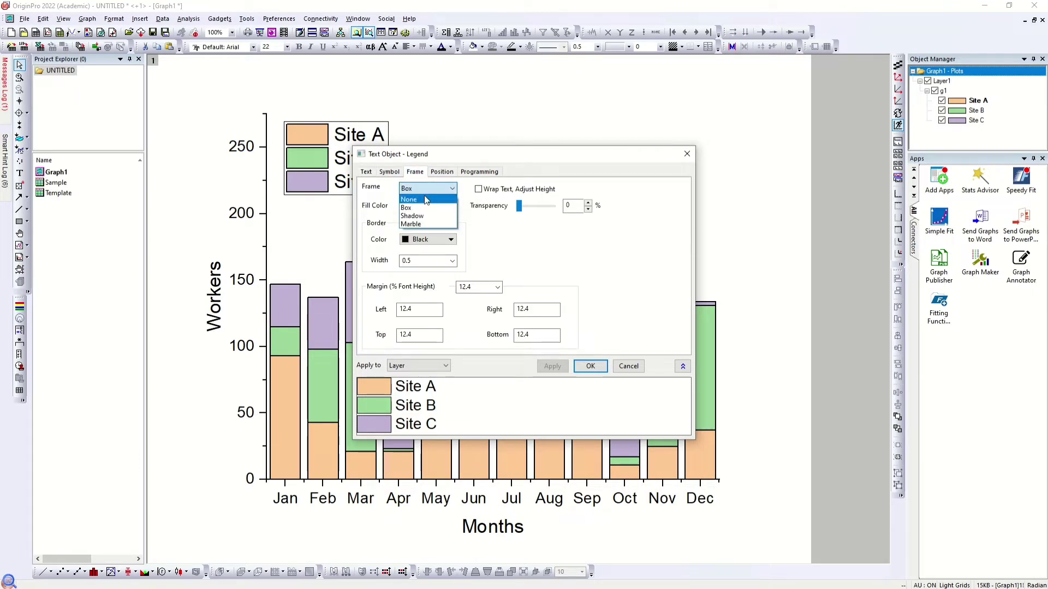
left_click(426, 199)
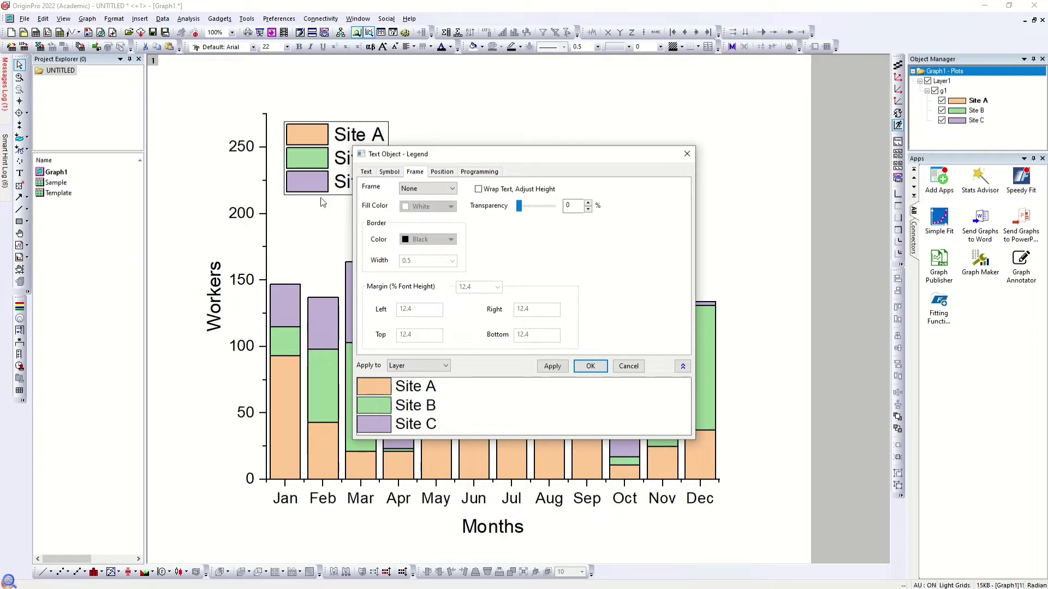
left_click(589, 366)
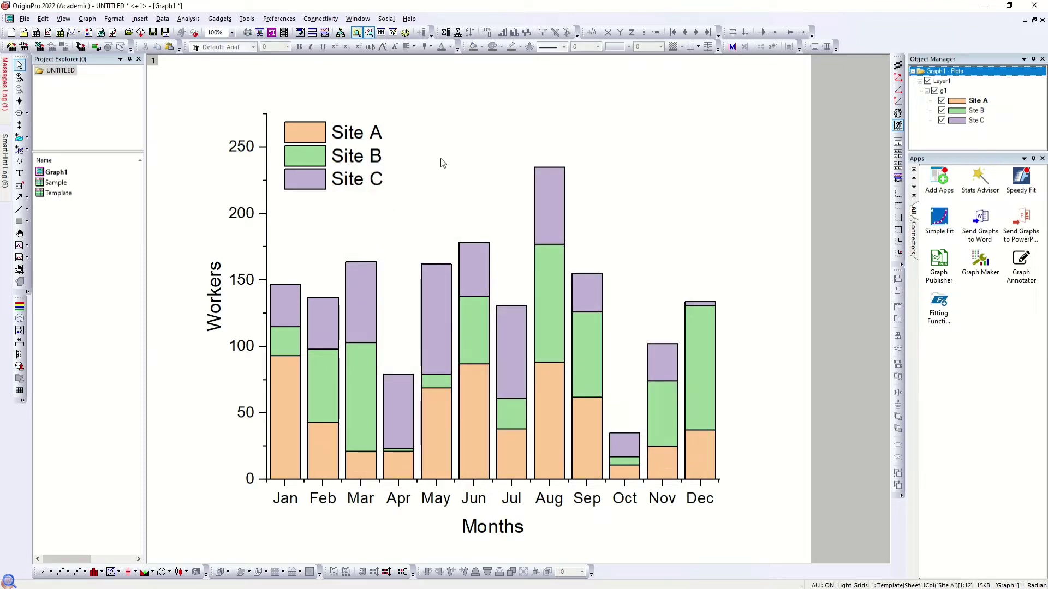
Add a frame around the graph layer and shift the legend slightly down from the frame's top edge
left_click(441, 163)
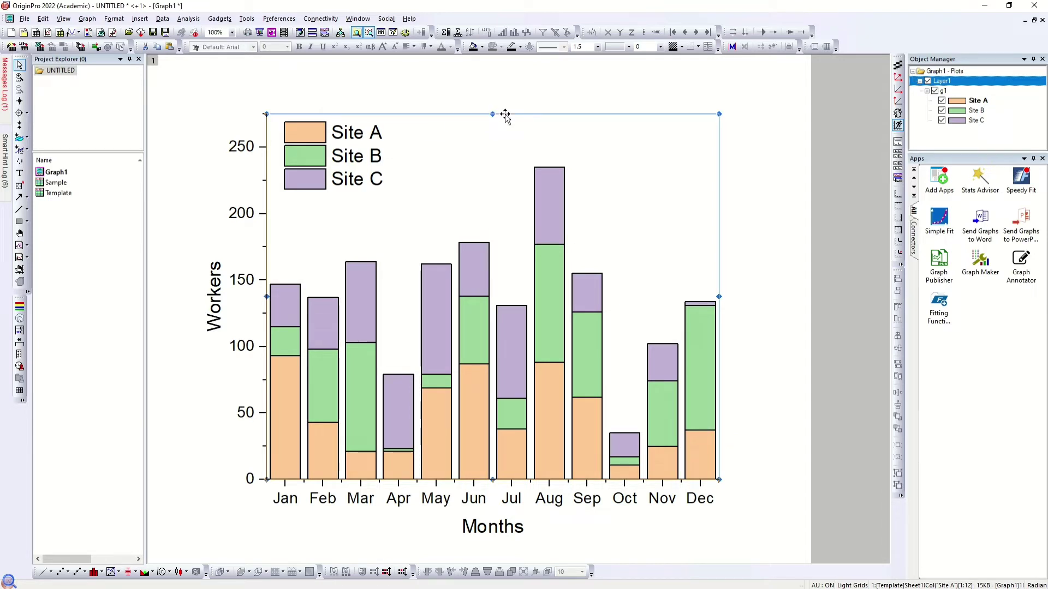
mouse_move(505, 114)
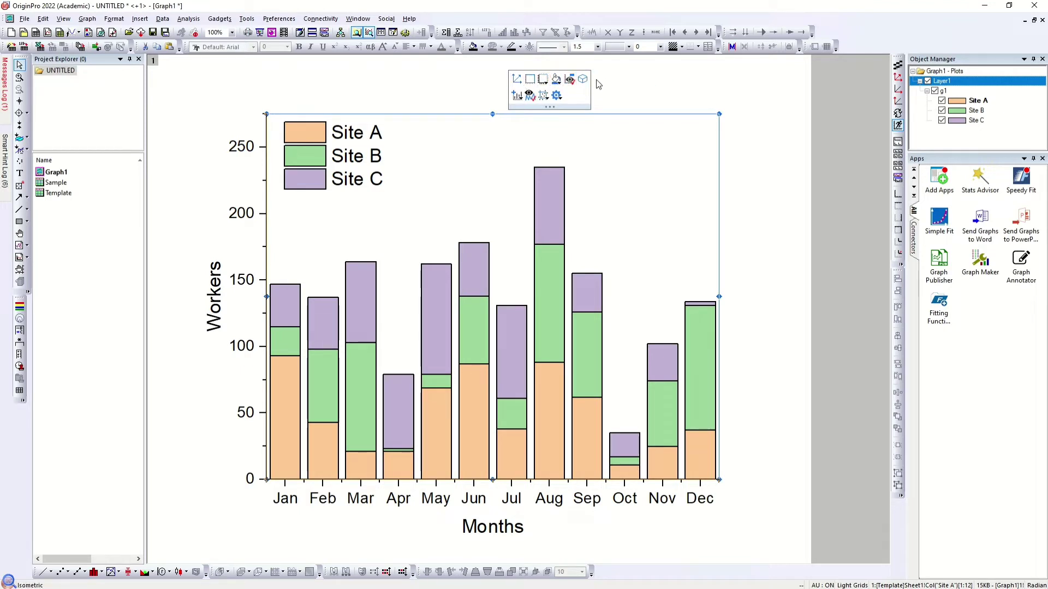
left_click(529, 80)
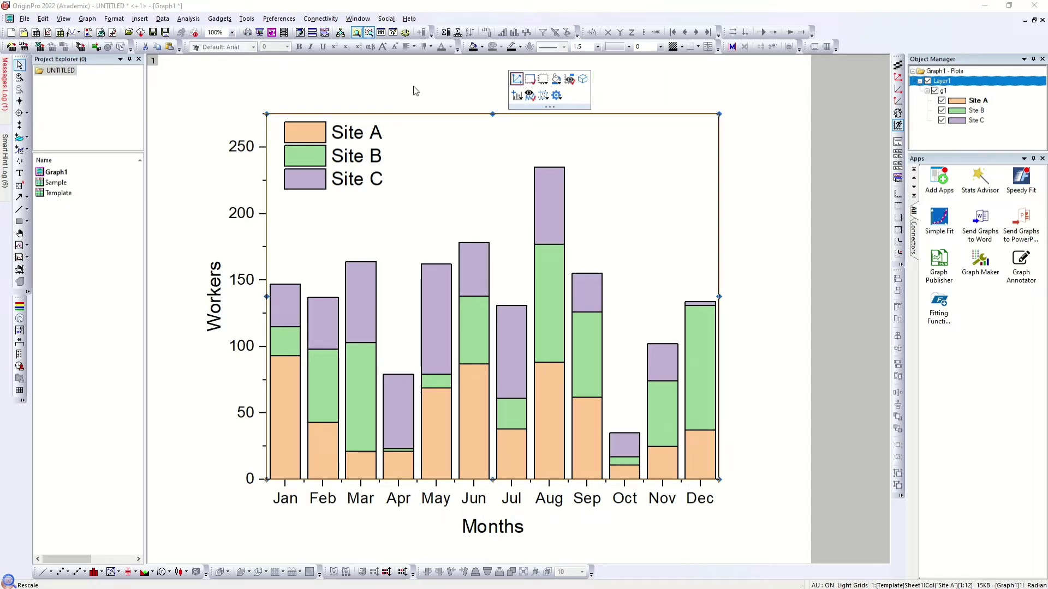
left_click(459, 145)
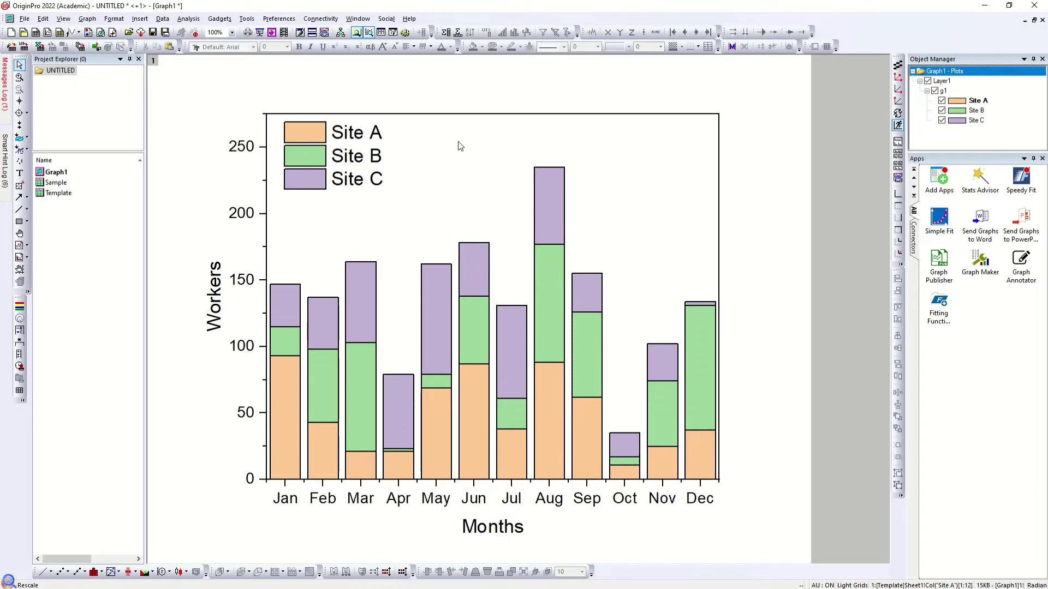
left_click(362, 170)
left_click_drag(360, 169, 360, 174)
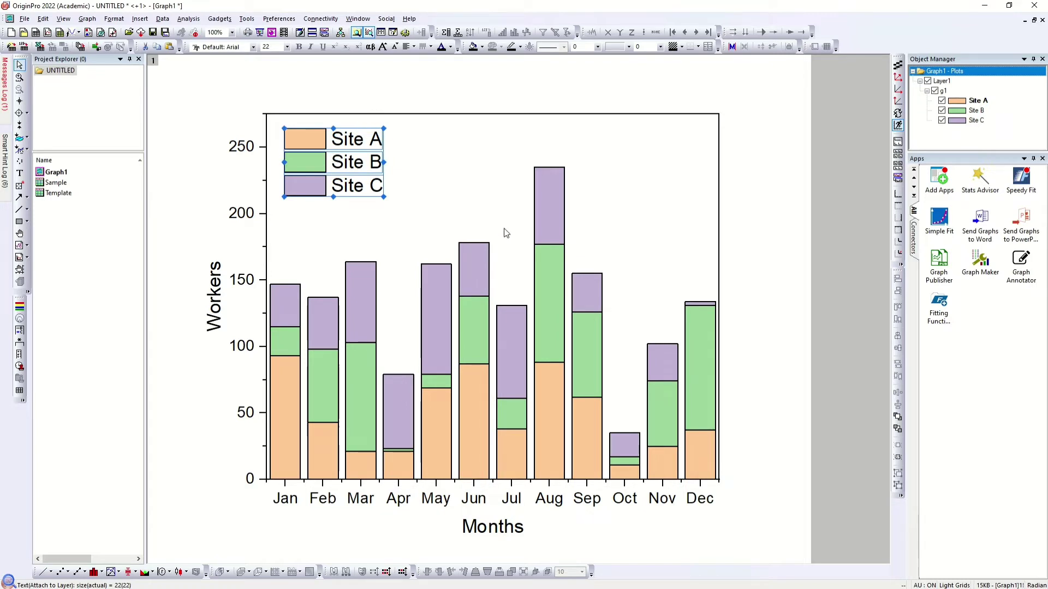
Narrow the graph layer slightly by resizing it from its right edge
key("ctrl+w")
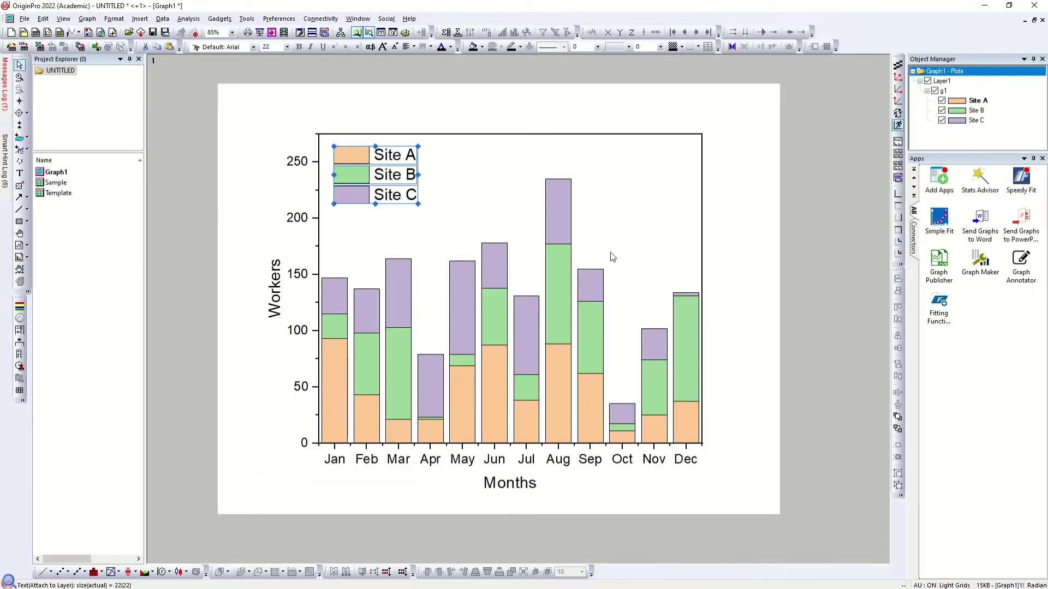
left_click(725, 302)
left_click(617, 188)
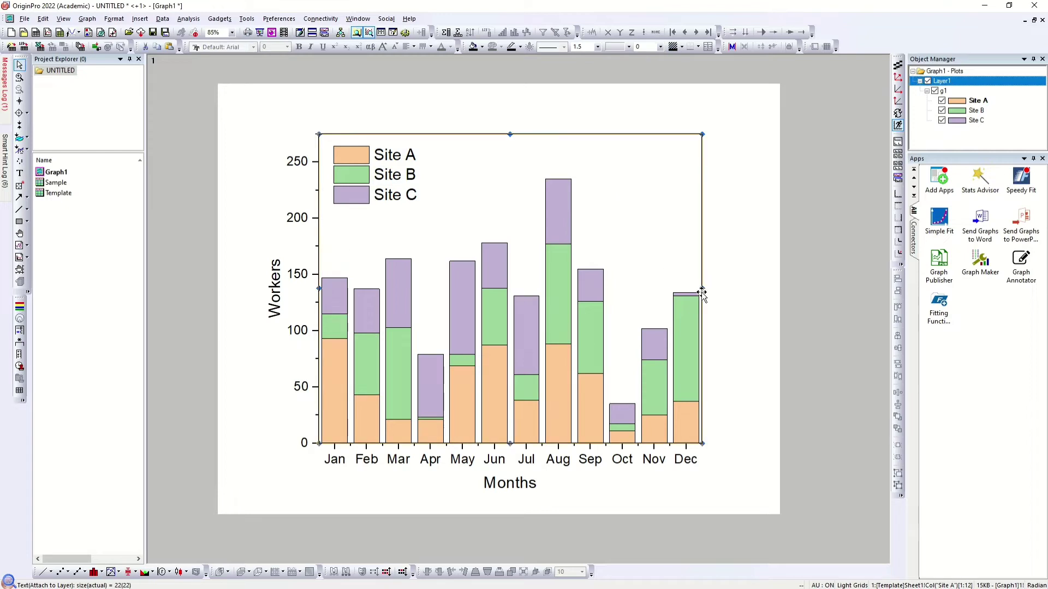
left_click_drag(702, 292, 787, 292)
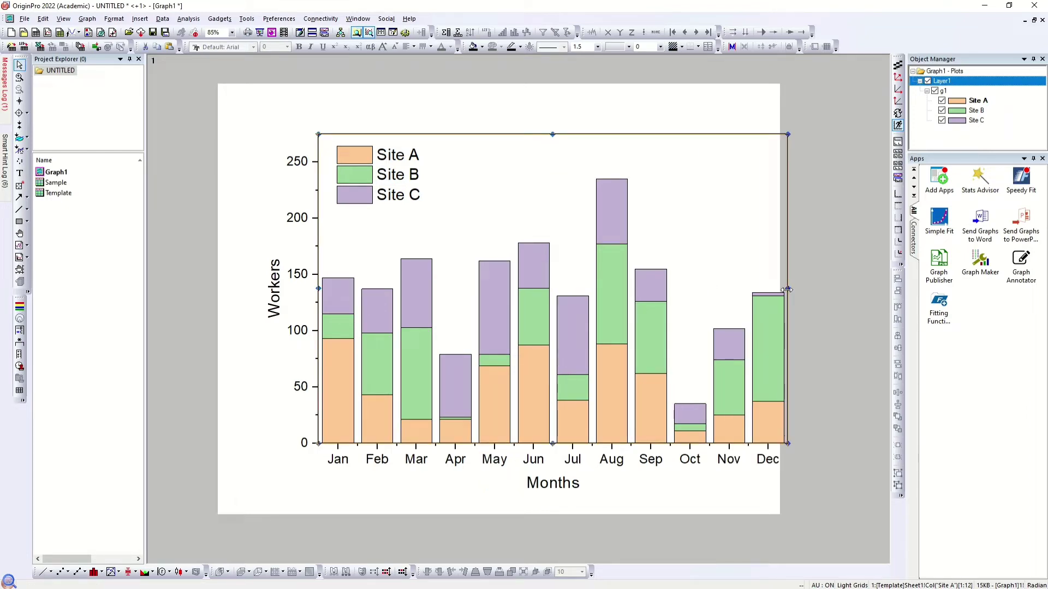
left_click_drag(790, 289, 670, 288)
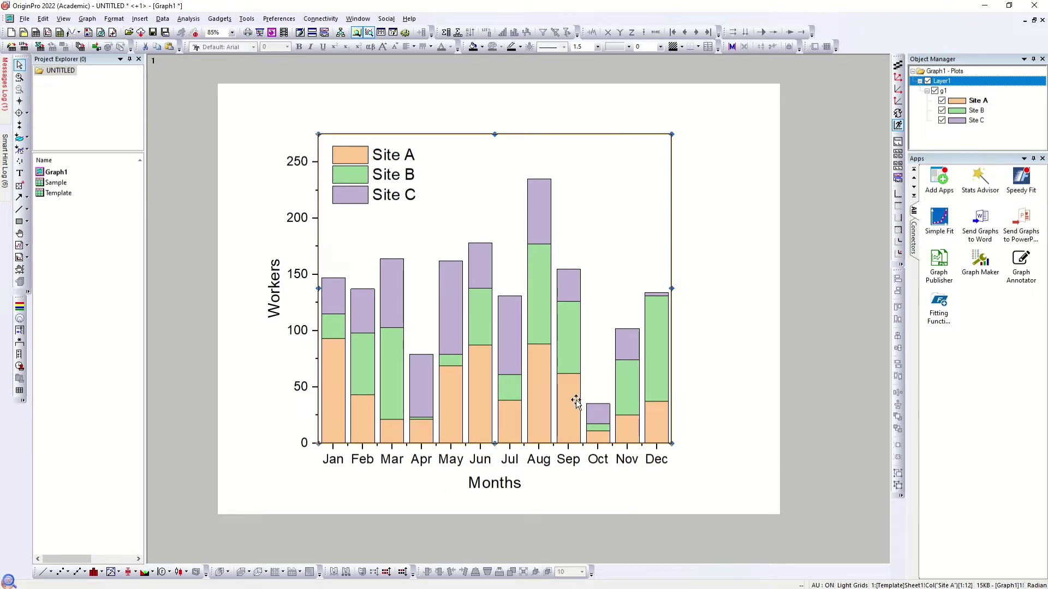
left_click(714, 187)
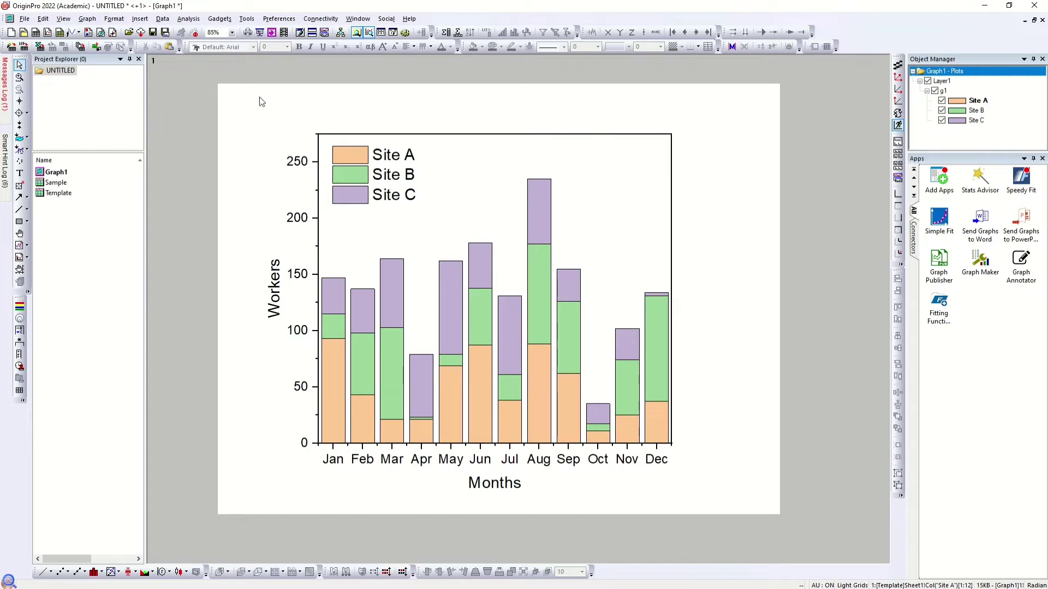
Fit the page to the layers in height and width, using Border margin control with a border width of 1
right_click(718, 188)
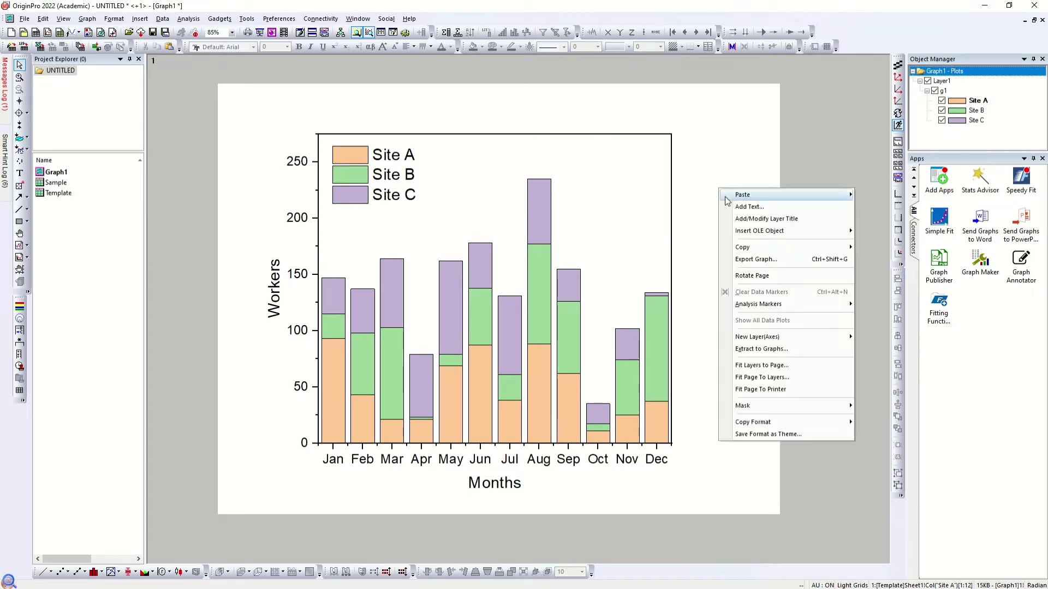
left_click(762, 381)
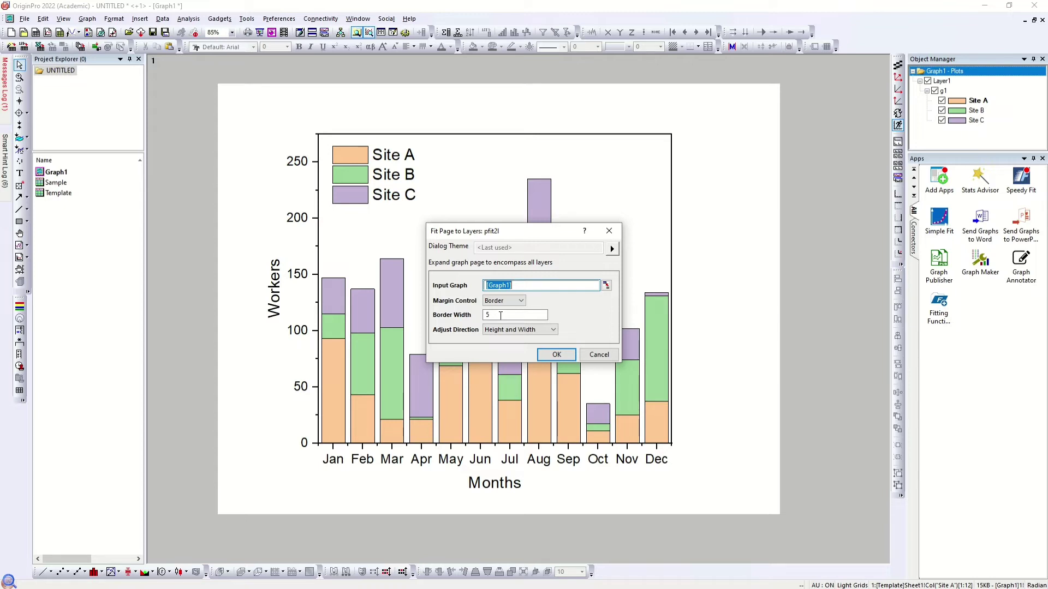
key("Tab")
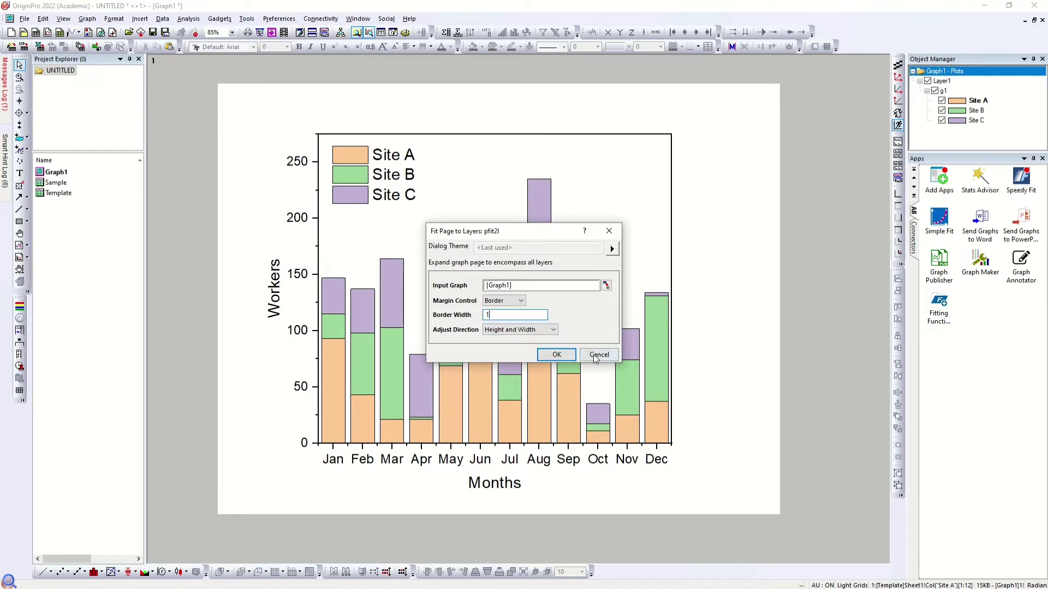
left_click(556, 355)
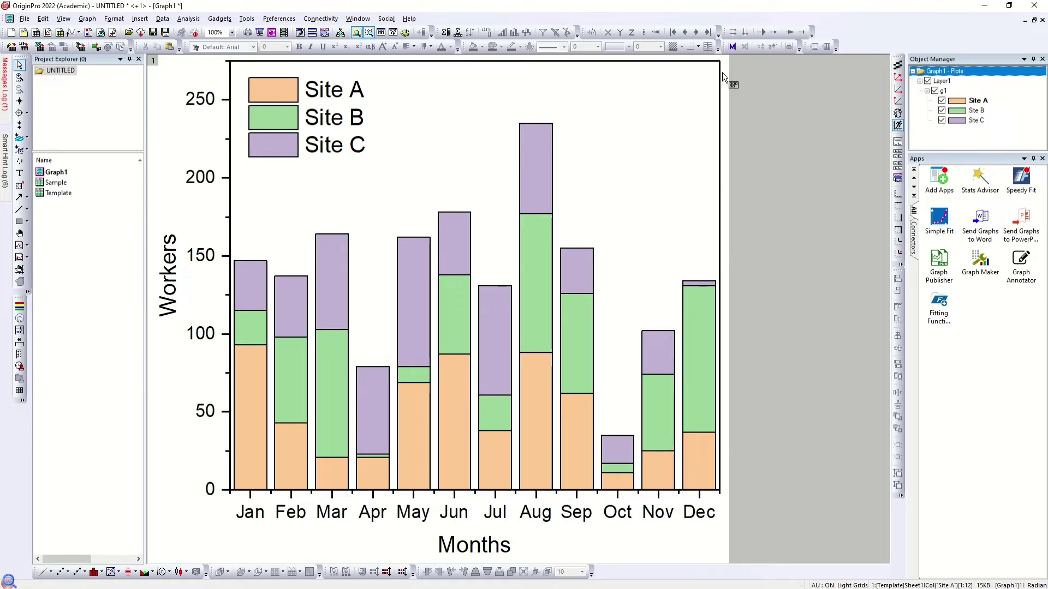
key("ctrl+w")
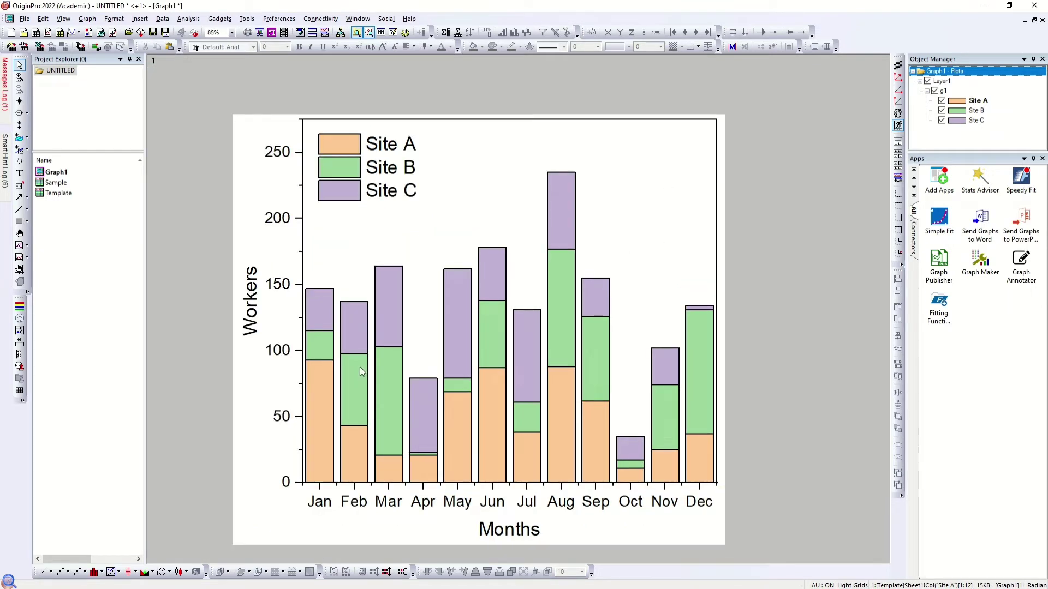
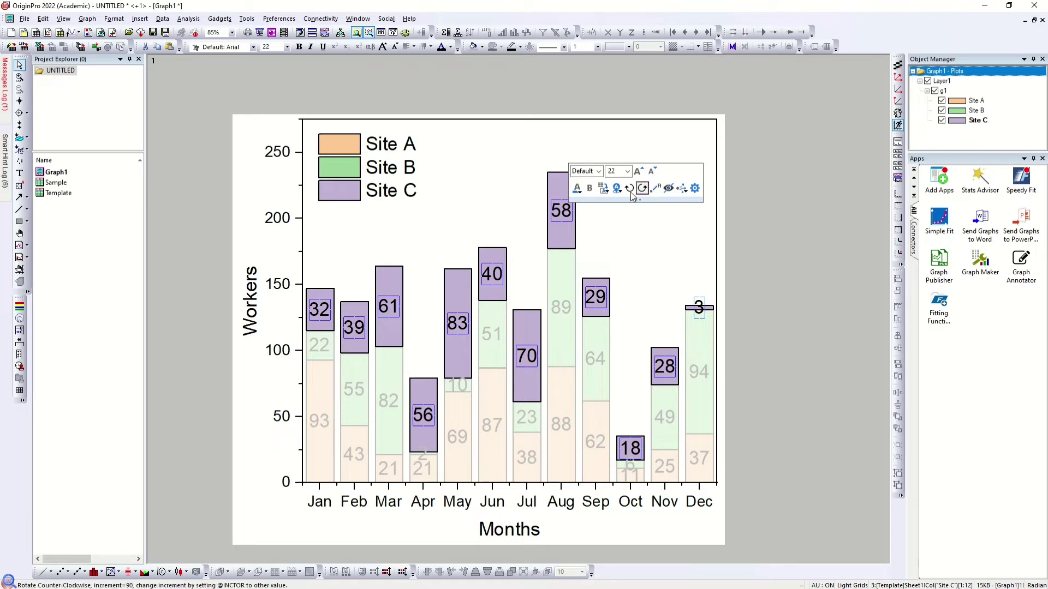
Reduce the font size of the data labels on the stacked columns to 15
left_click(655, 174)
left_click(655, 173)
left_click(655, 173)
left_click(653, 173)
left_click(653, 172)
left_click(654, 172)
left_click(653, 173)
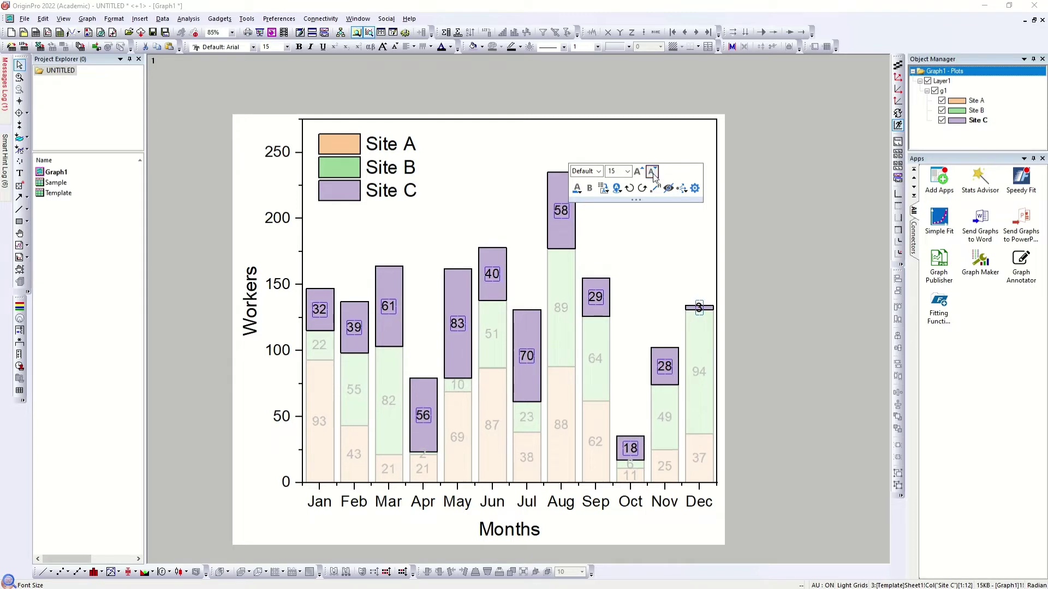
left_click(651, 262)
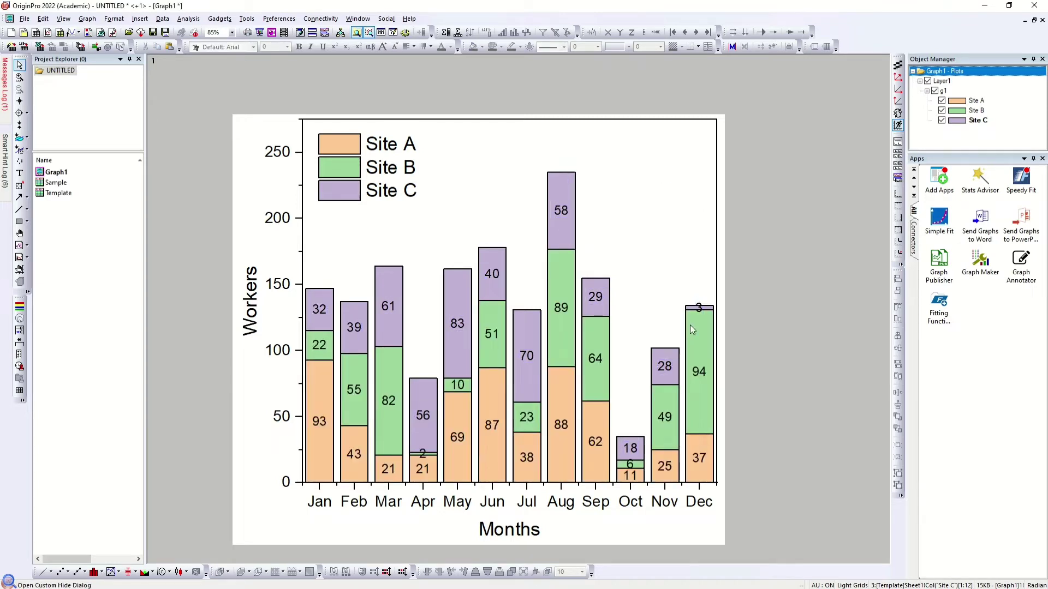
Hide the data labels of the stacked columns wherever the column height is less than 5%
left_click(701, 309)
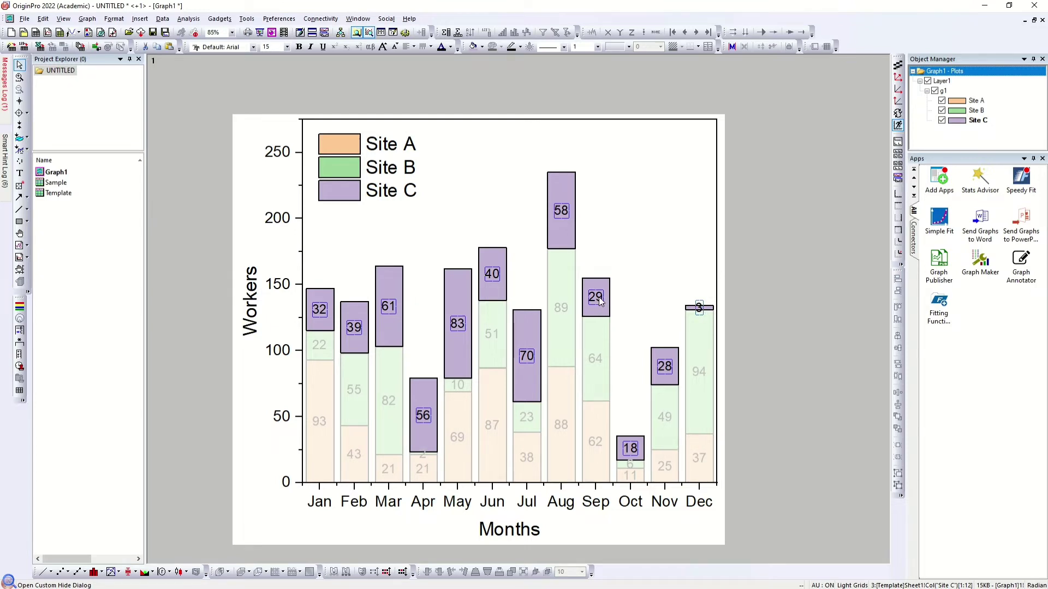
left_click_drag(0, 114, 640, 137)
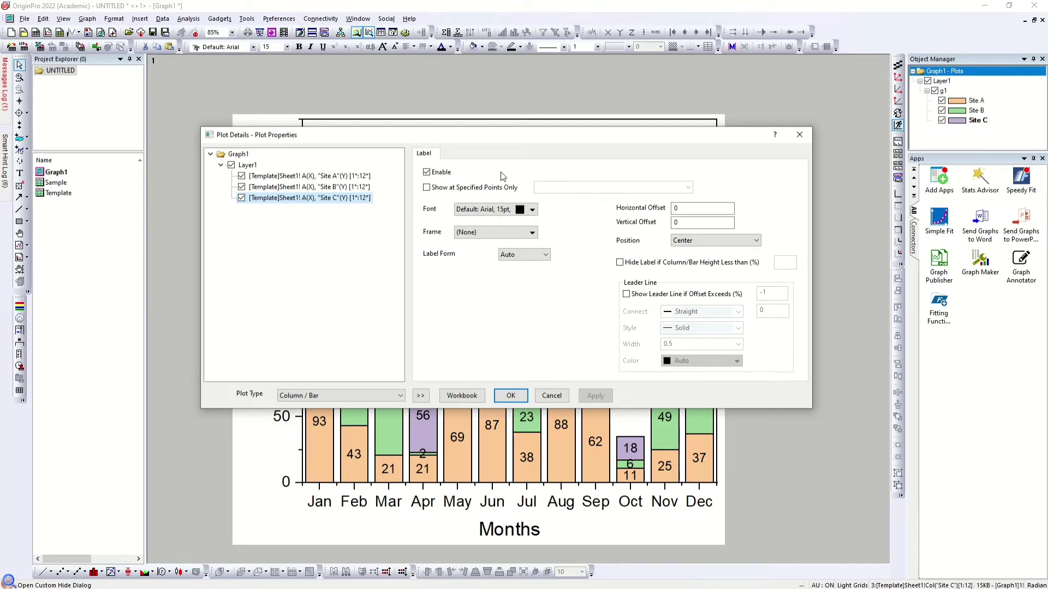
left_click(620, 263)
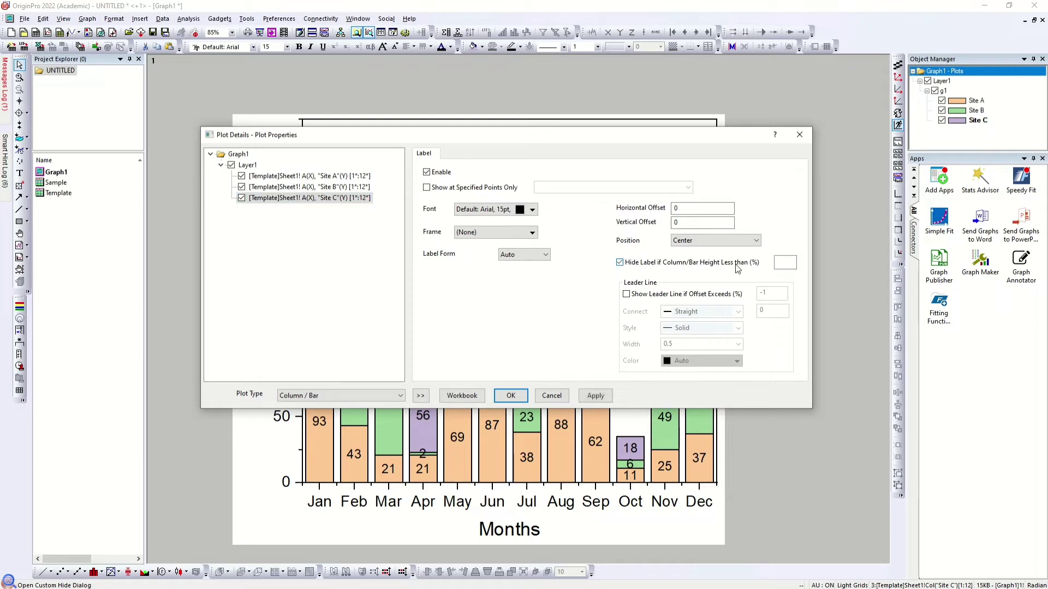
left_click(783, 263)
type("5")
left_click_drag(615, 140, 614, 60)
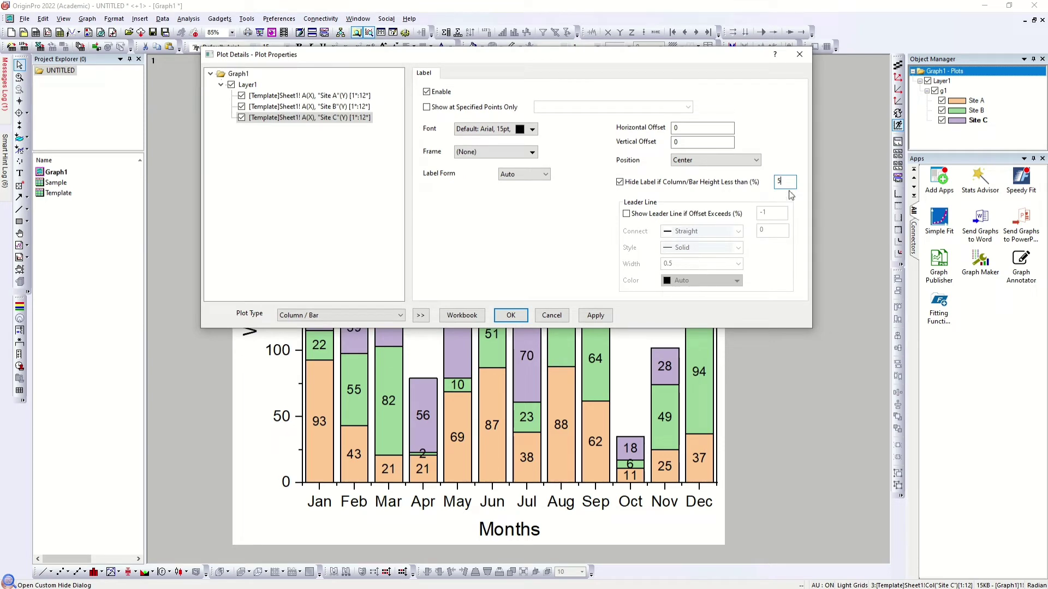
left_click(603, 319)
left_click(602, 314)
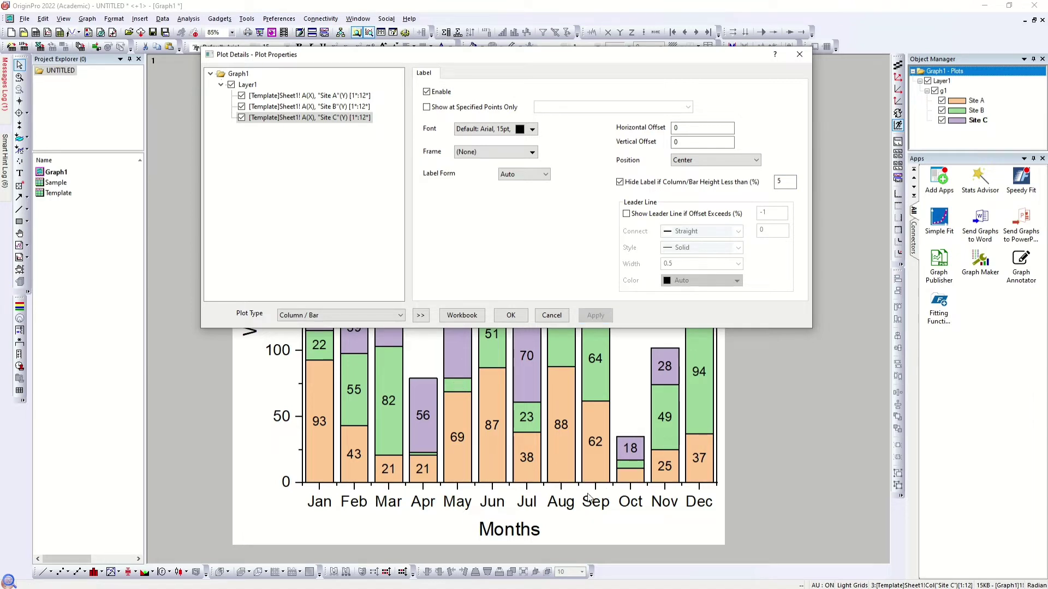
left_click(511, 316)
mouse_move(530, 388)
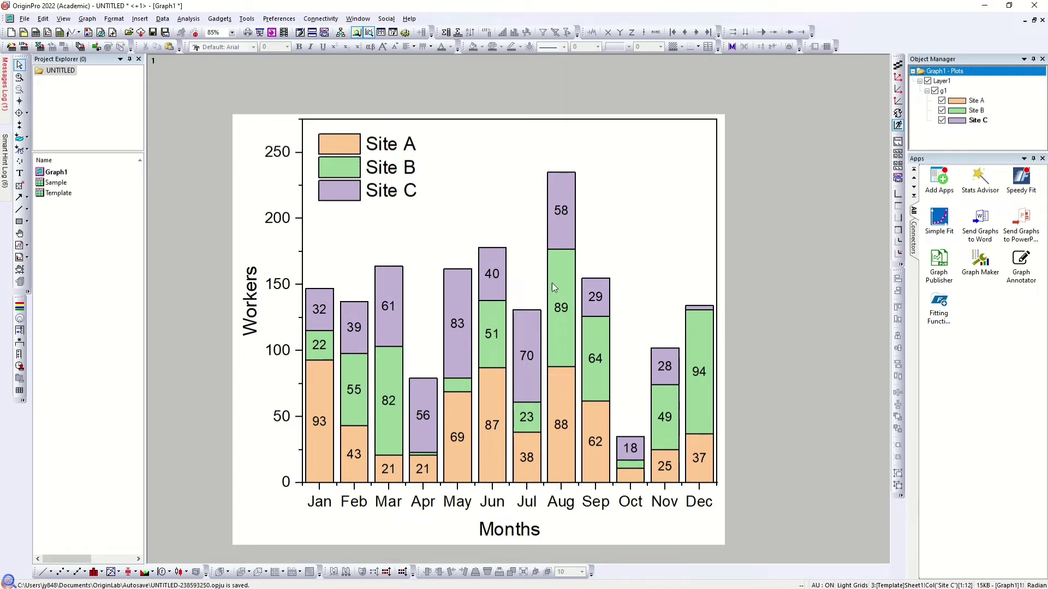
Set the fill color increment of the grouped column plots to Stretch
double_click(561, 238)
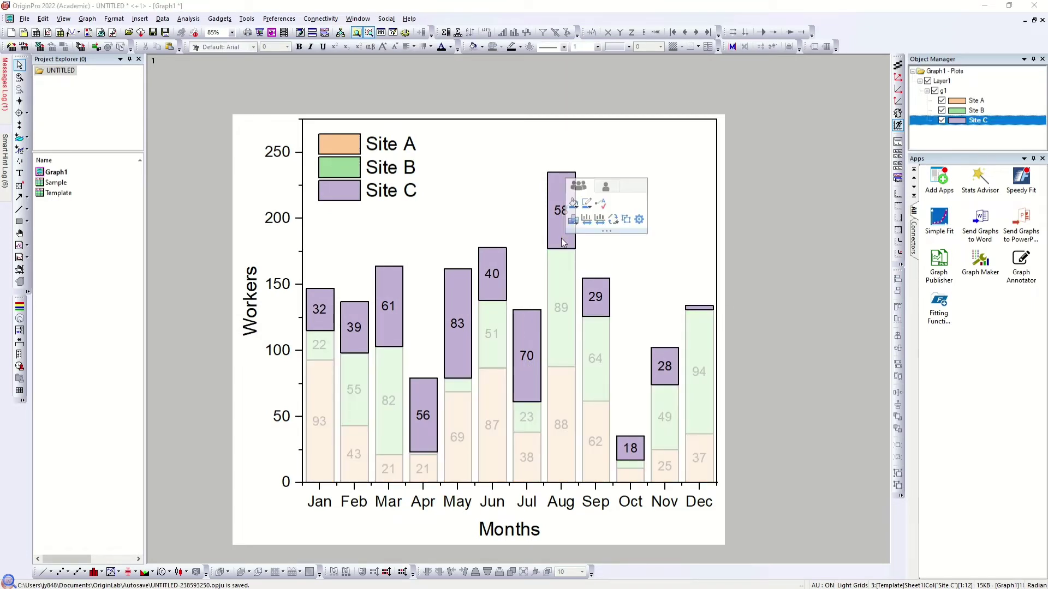
left_click_drag(569, 57, 761, 88)
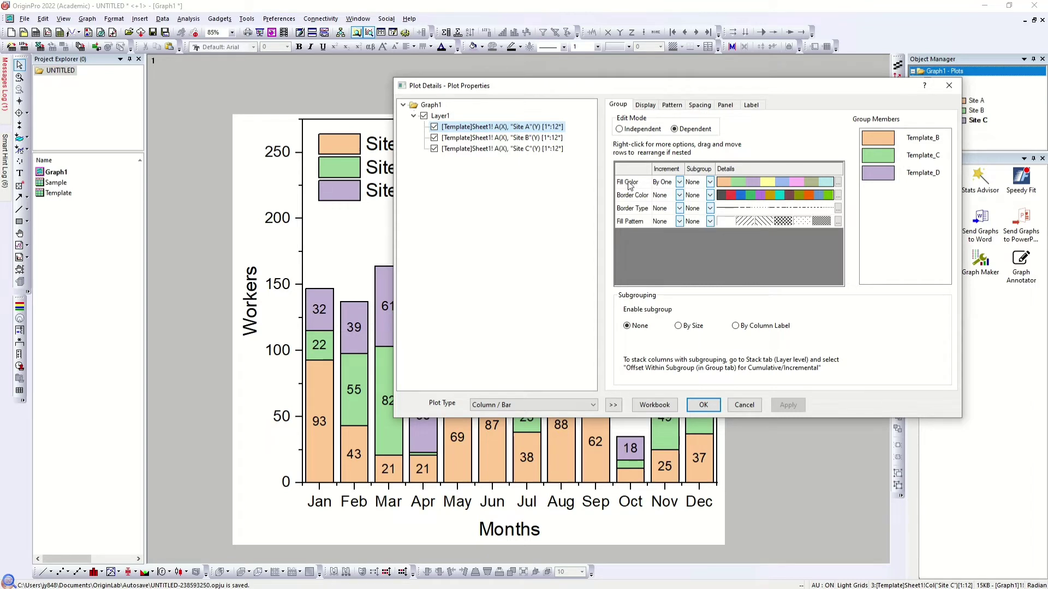
left_click(679, 183)
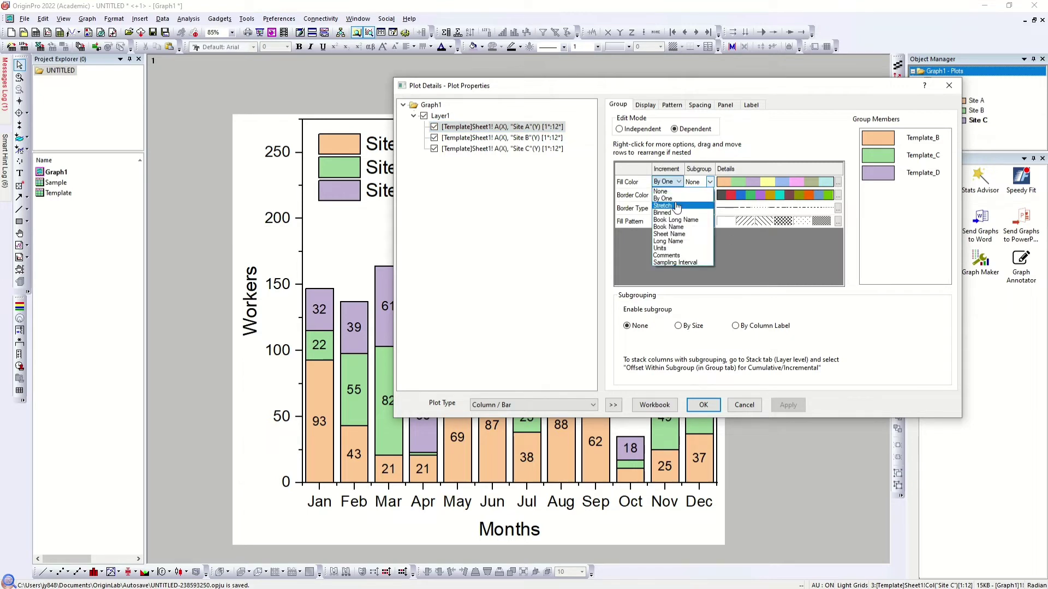
left_click(677, 206)
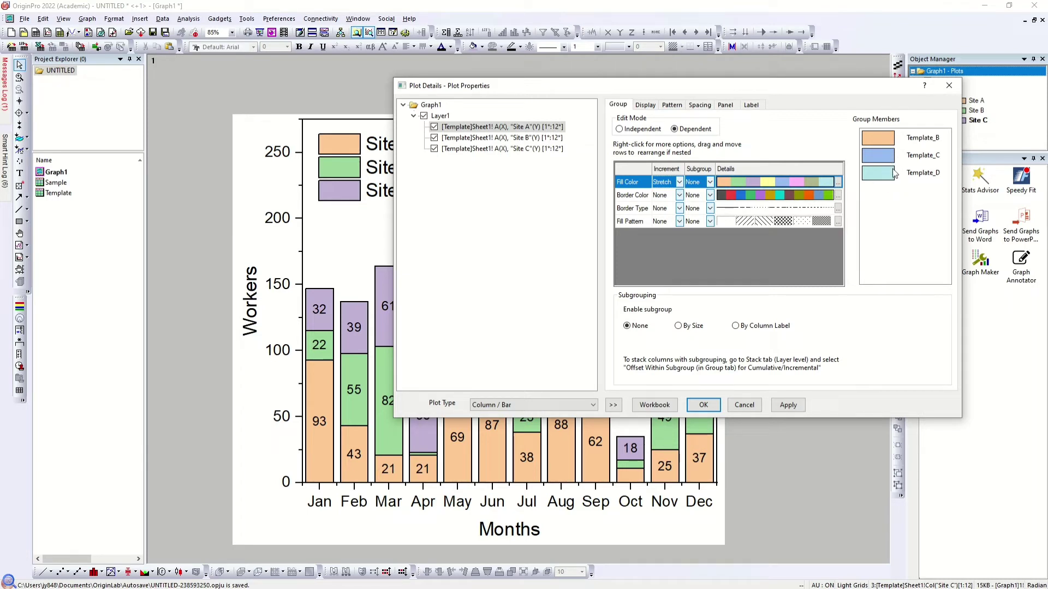
Apply the yellow-magenta-dark blue gradient palette to the fill colors of the grouped columns
left_click(838, 188)
left_click(809, 191)
left_click(808, 186)
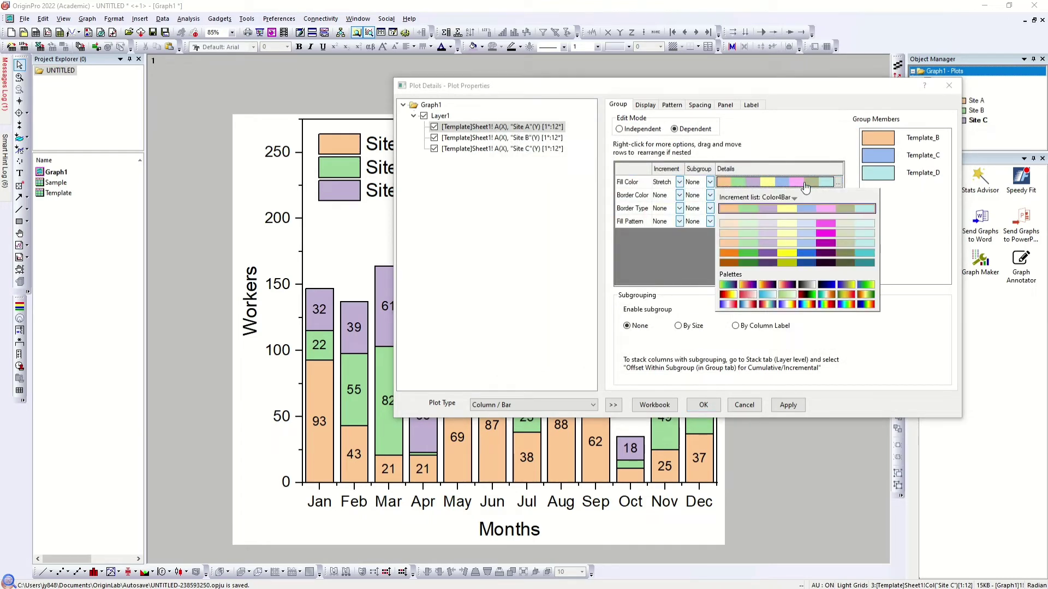
left_click(728, 285)
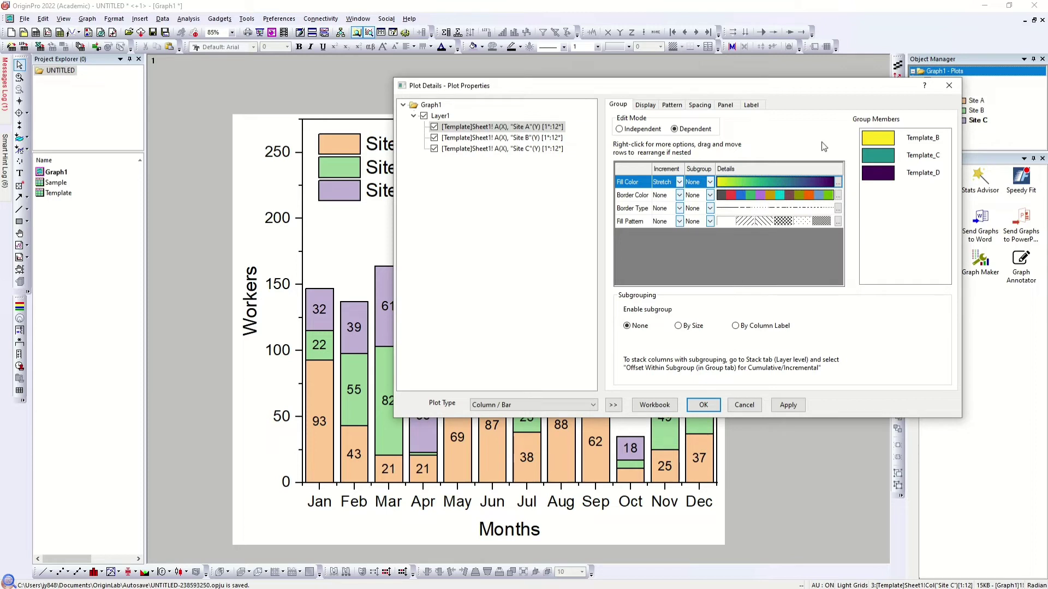
left_click(792, 183)
left_click(751, 287)
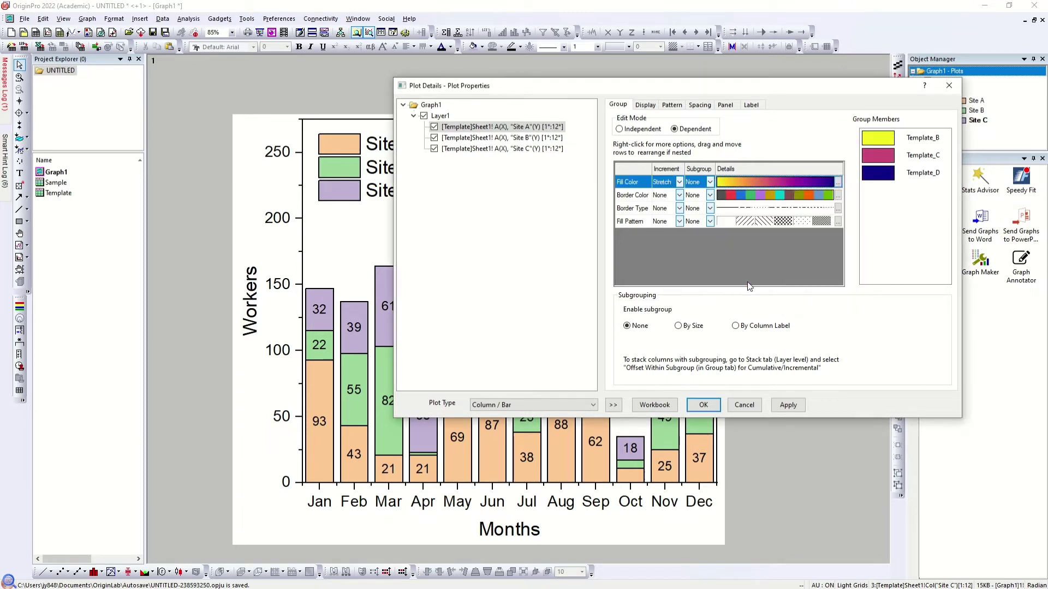
left_click(788, 405)
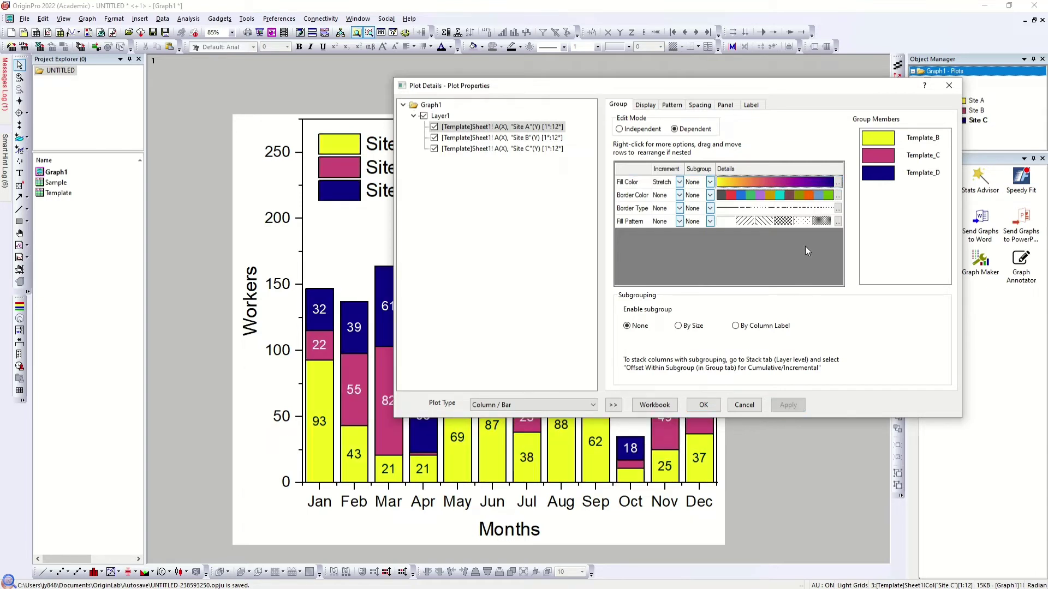
Try other fill color palettes for the grouped columns and apply the blue-white-red gradient palette
left_click(816, 187)
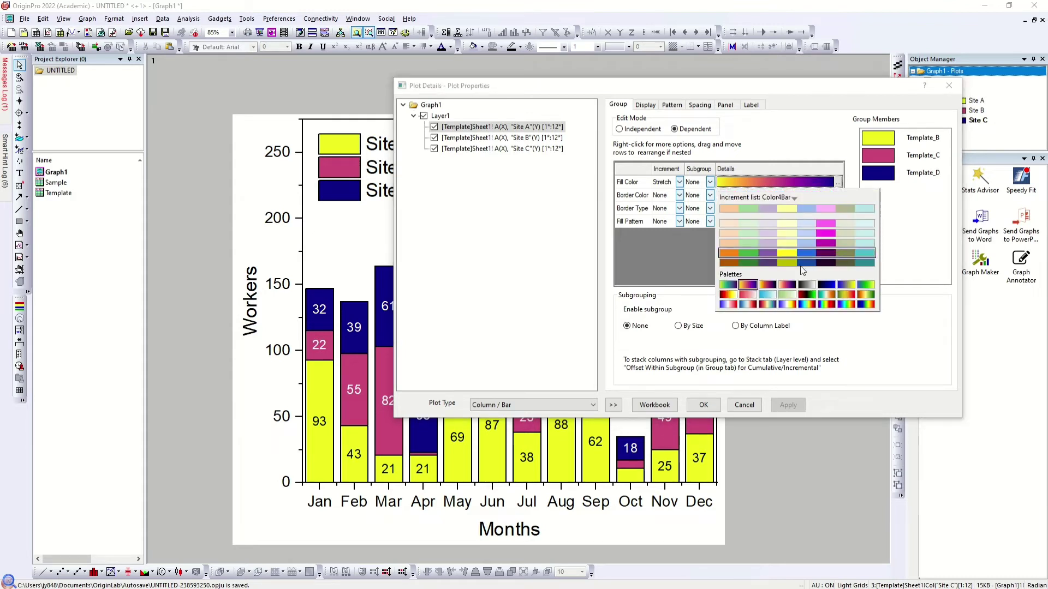
left_click(769, 288)
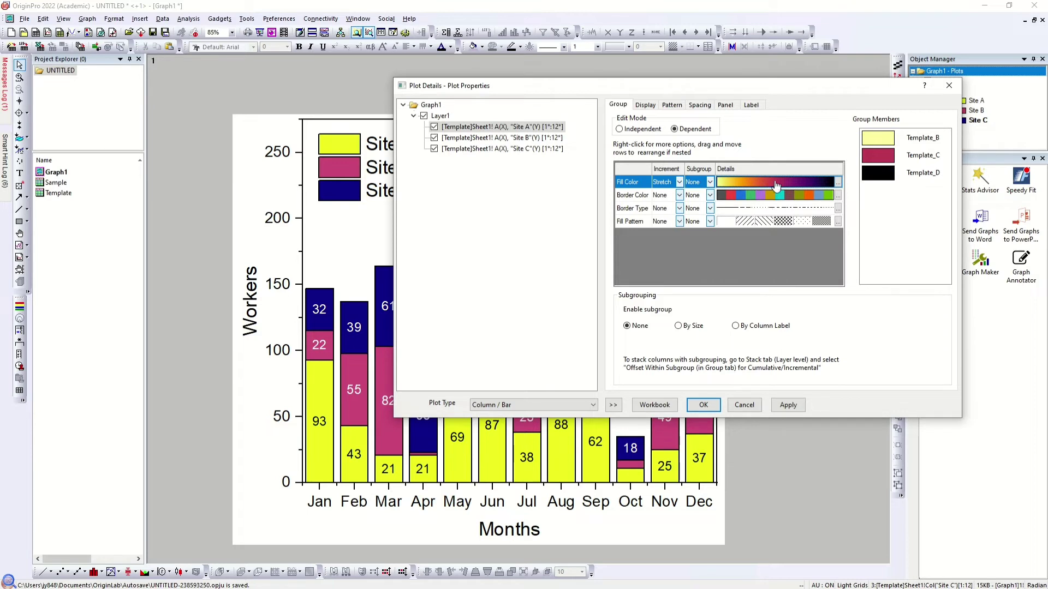
left_click(776, 186)
left_click(753, 304)
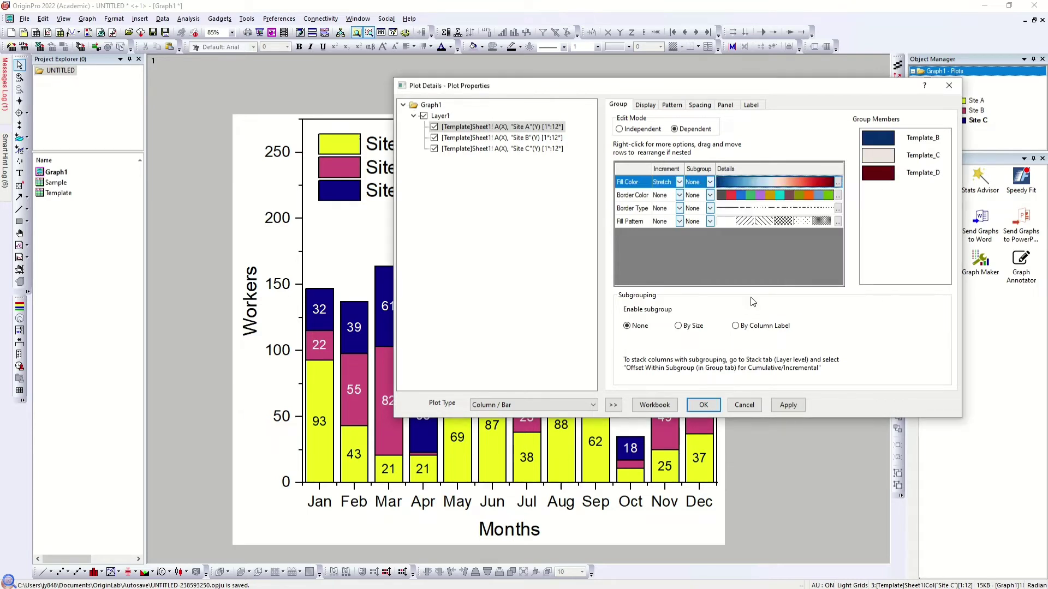
left_click(772, 183)
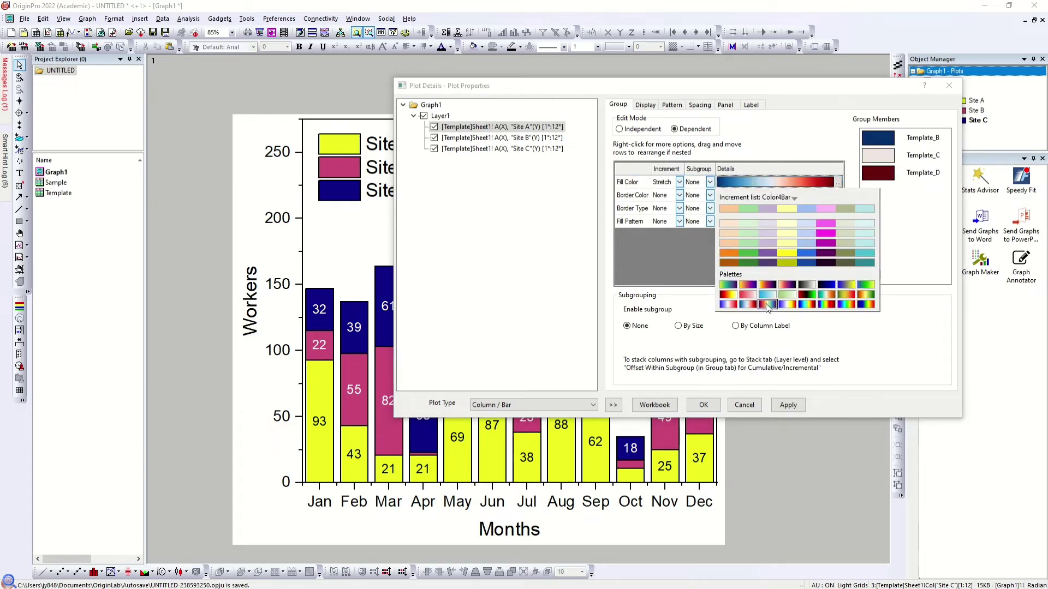
left_click(767, 307)
left_click(766, 184)
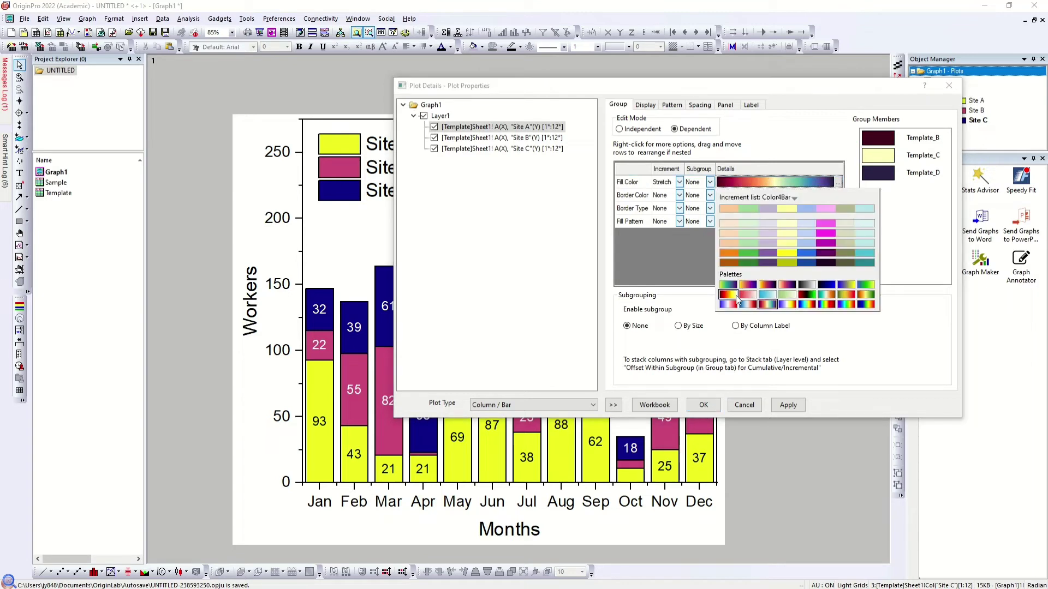
left_click(730, 304)
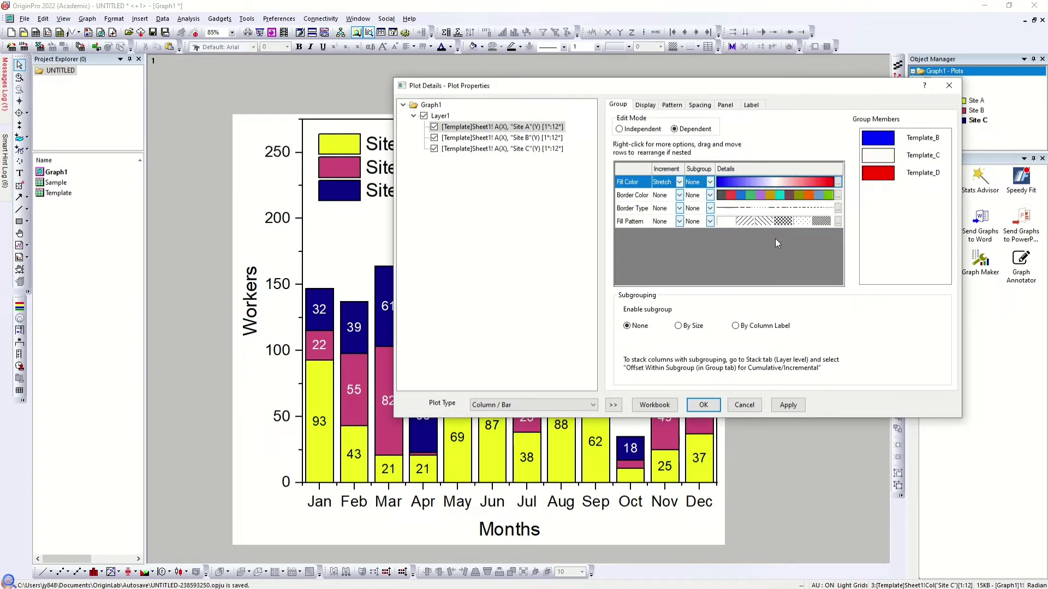
left_click(788, 405)
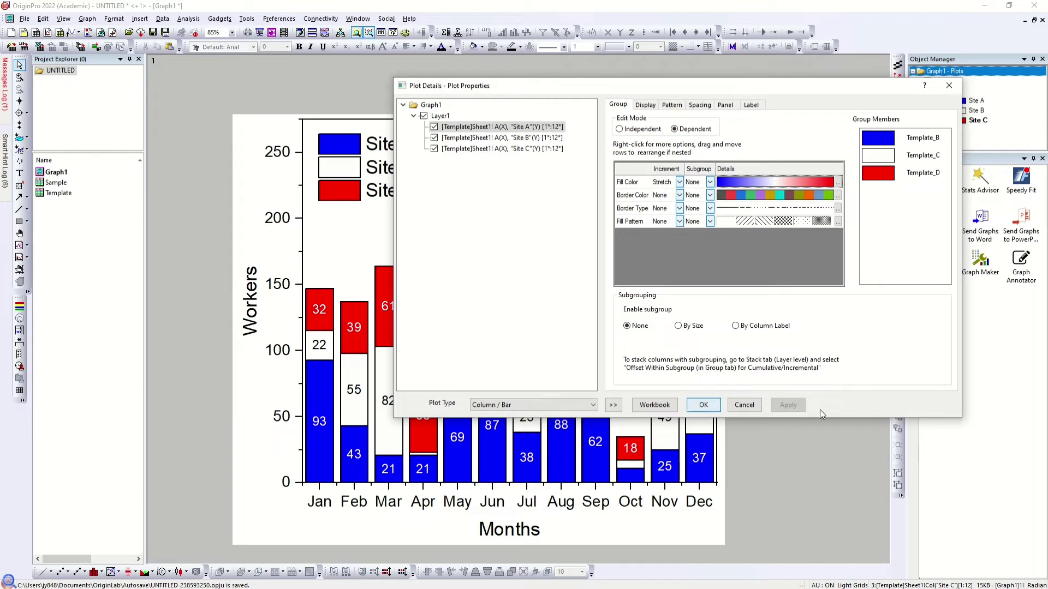
Review the display, pattern, spacing, panel and label settings of the Site A column plot, and close the plot properties
left_click(645, 105)
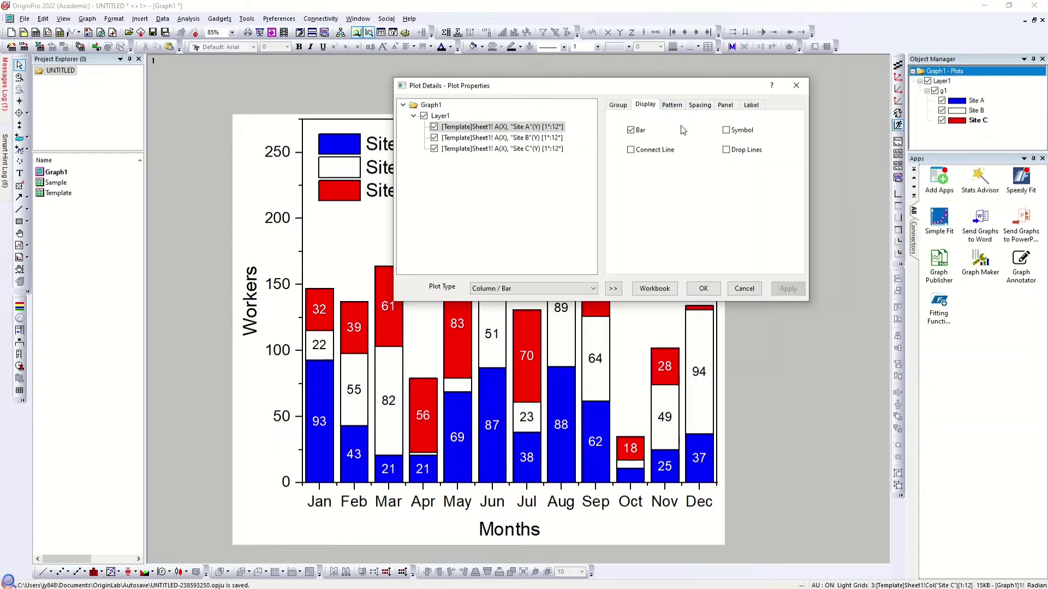
left_click(682, 106)
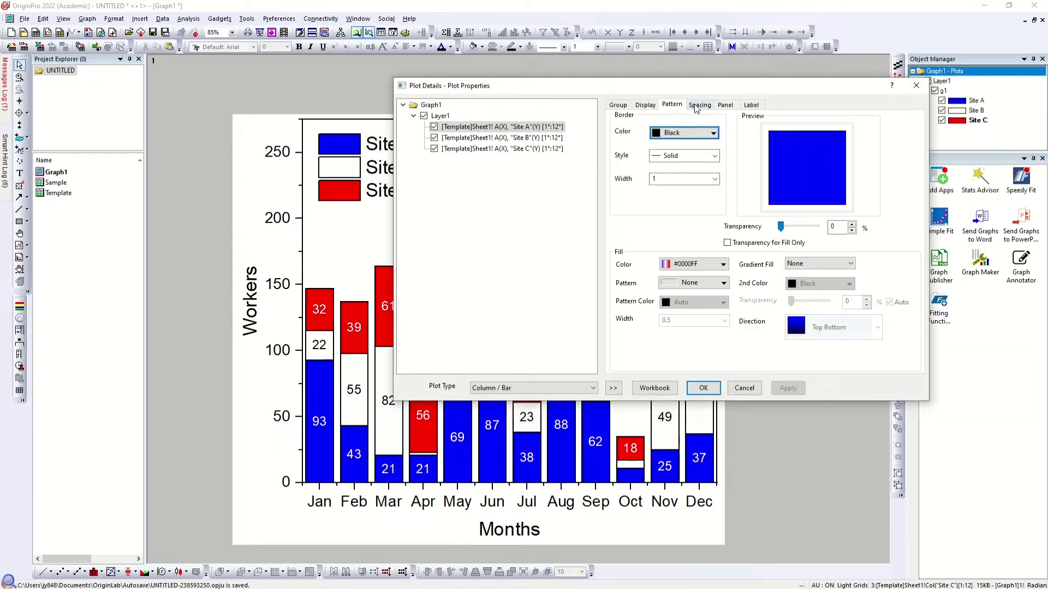
left_click(696, 105)
left_click(726, 105)
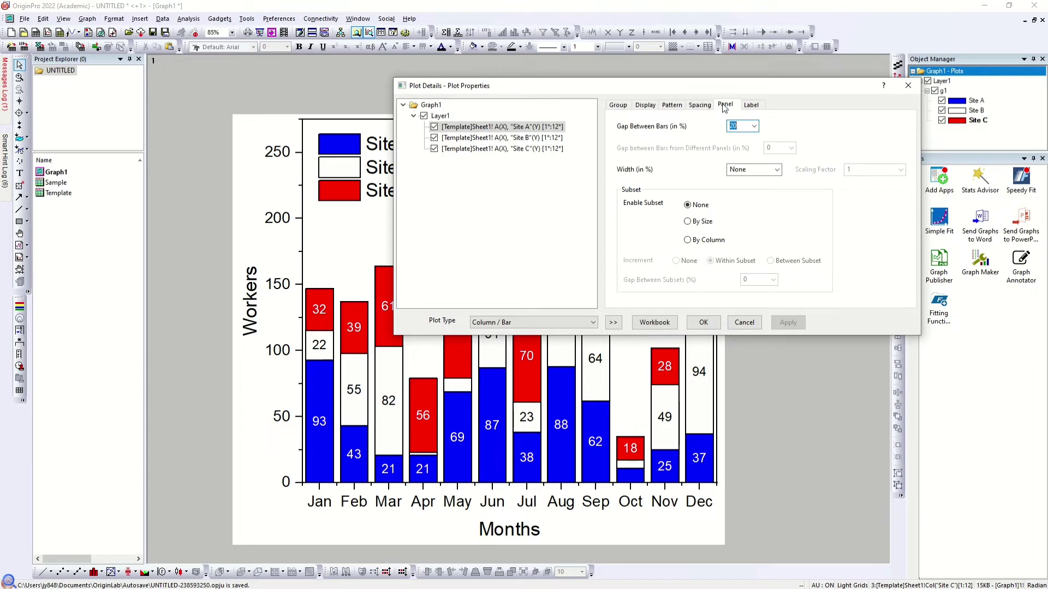
left_click(749, 104)
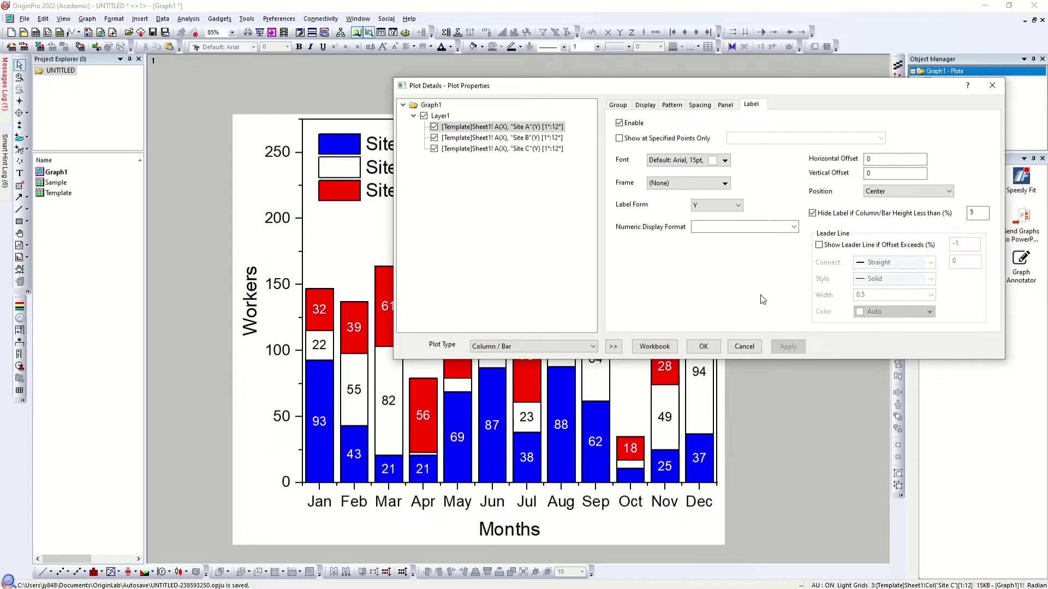
left_click(691, 347)
mouse_move(672, 479)
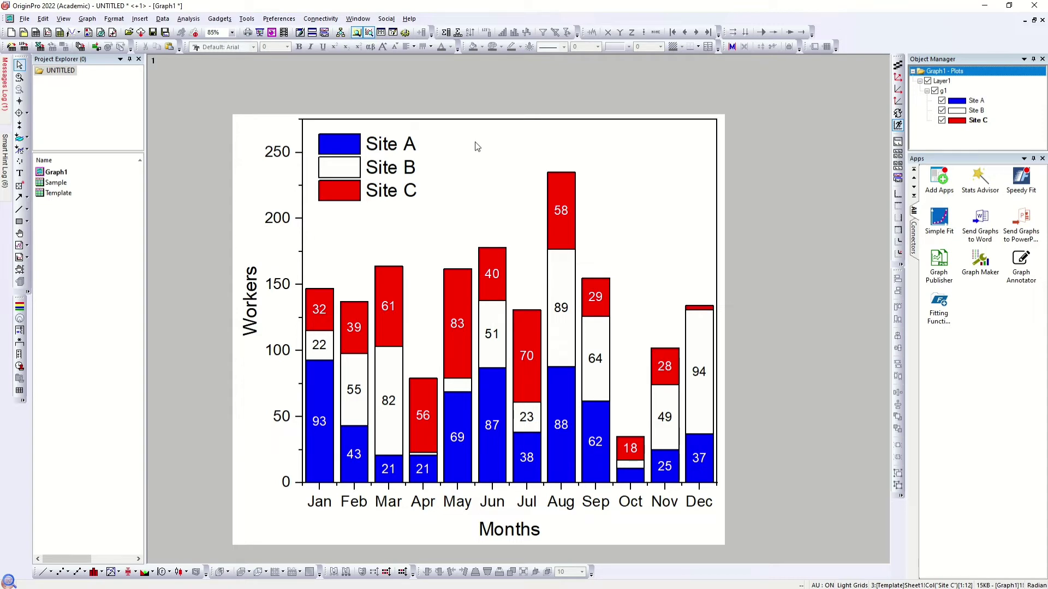
Compare the worksheet data in the Sample and Template workbooks with the stacked columns of Graph1
double_click(55, 185)
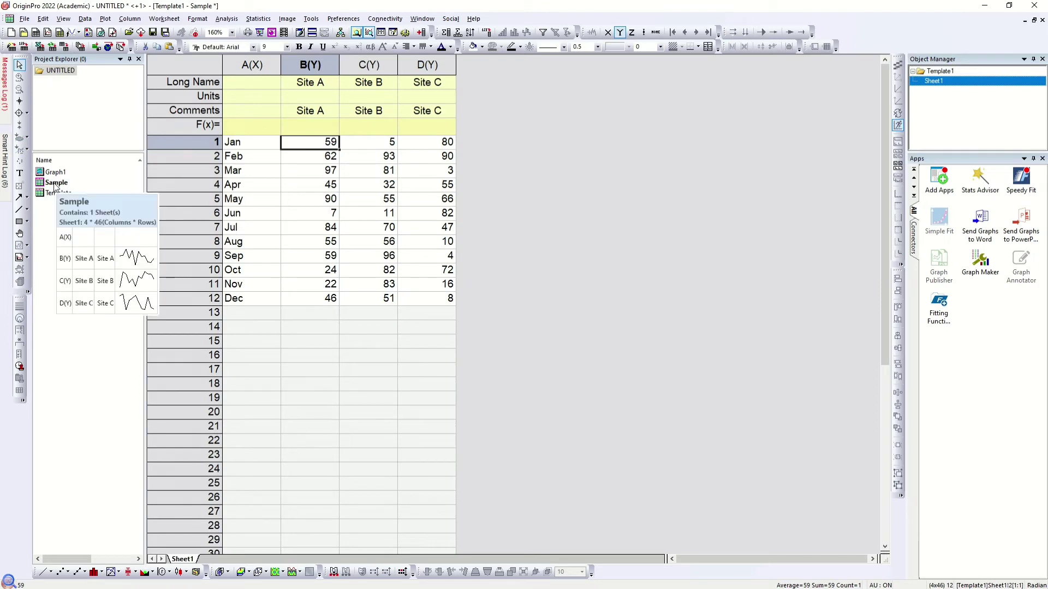
double_click(88, 196)
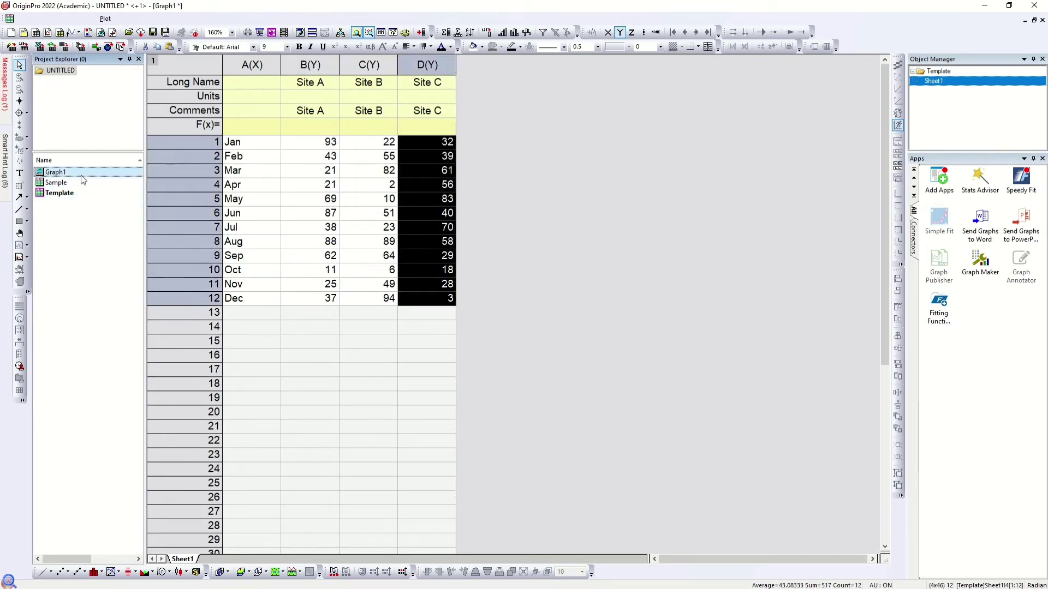
double_click(81, 174)
double_click(73, 195)
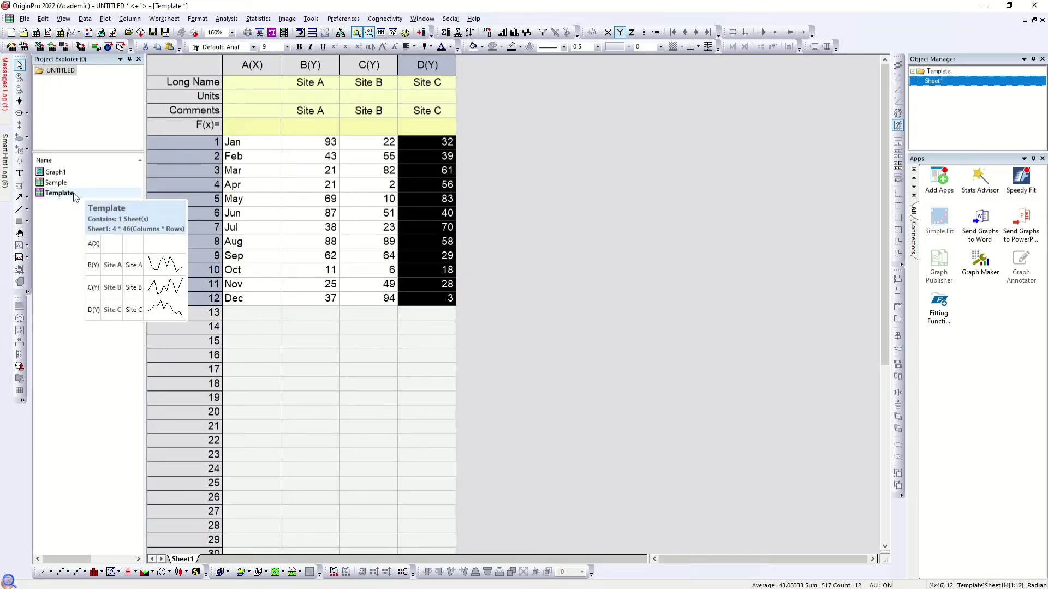
double_click(73, 174)
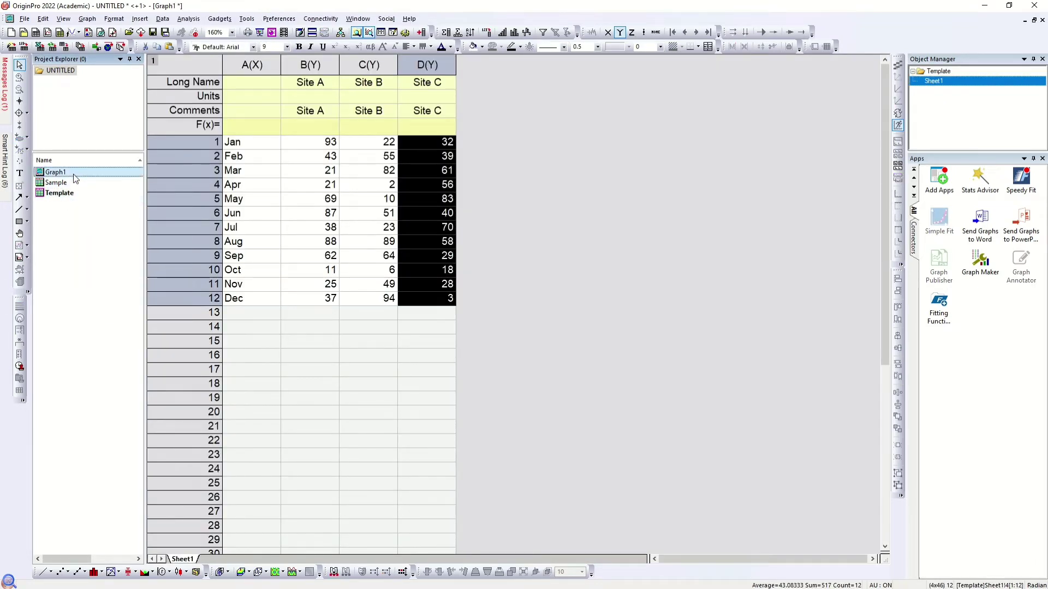
Set the January value of Site A in the Template worksheet to 2 and check the January column in Graph1
double_click(65, 193)
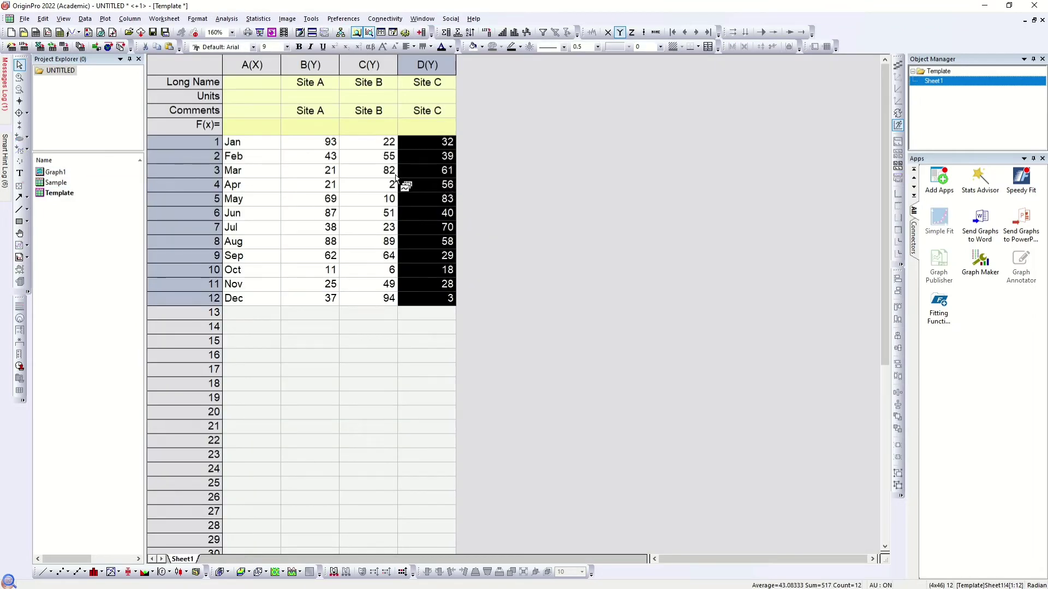
left_click(337, 147)
type("2")
key("Return")
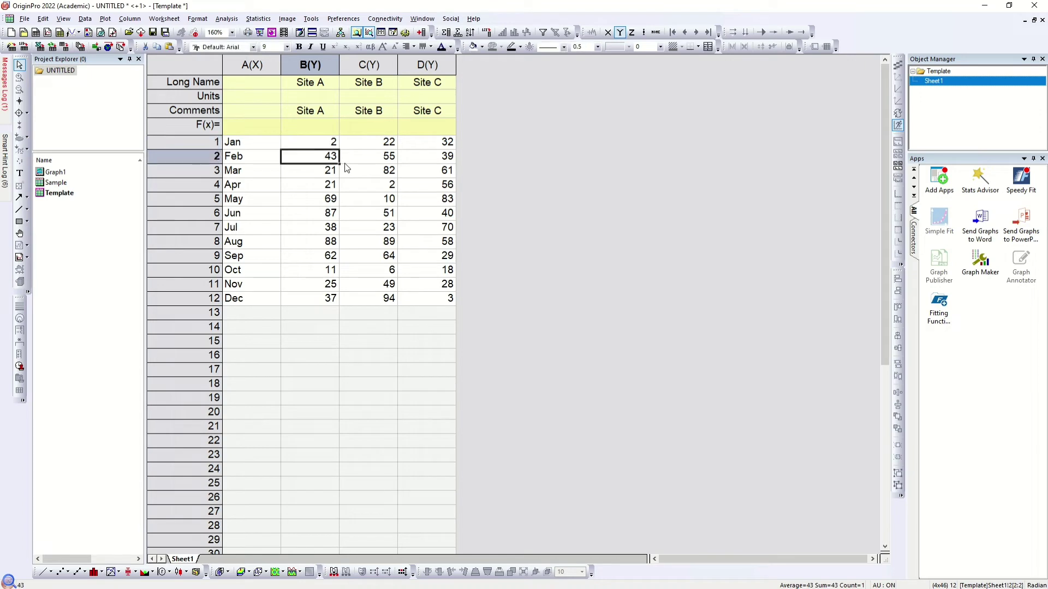
double_click(56, 172)
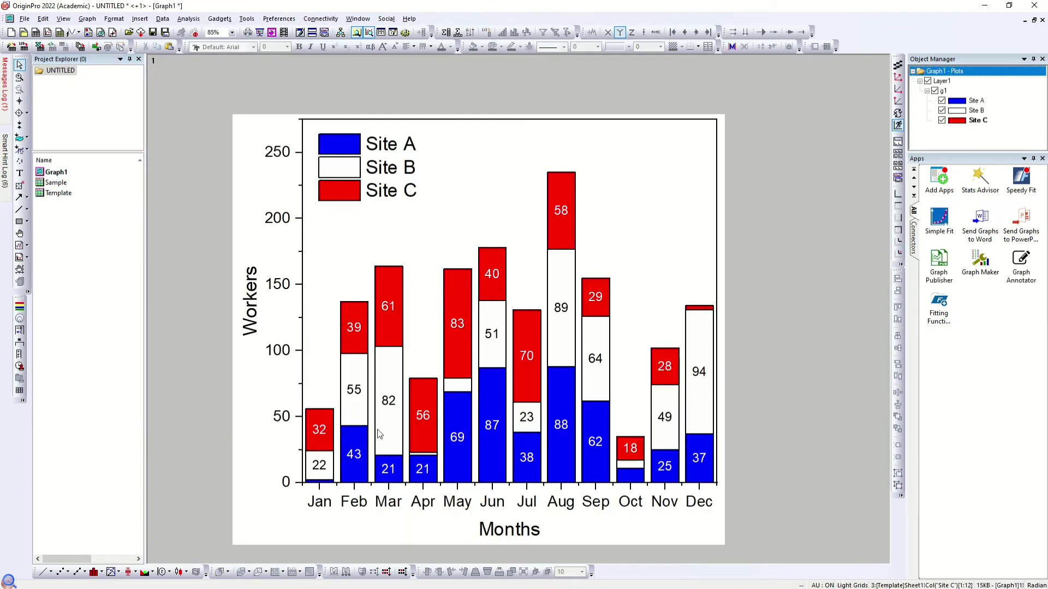
mouse_move(320, 463)
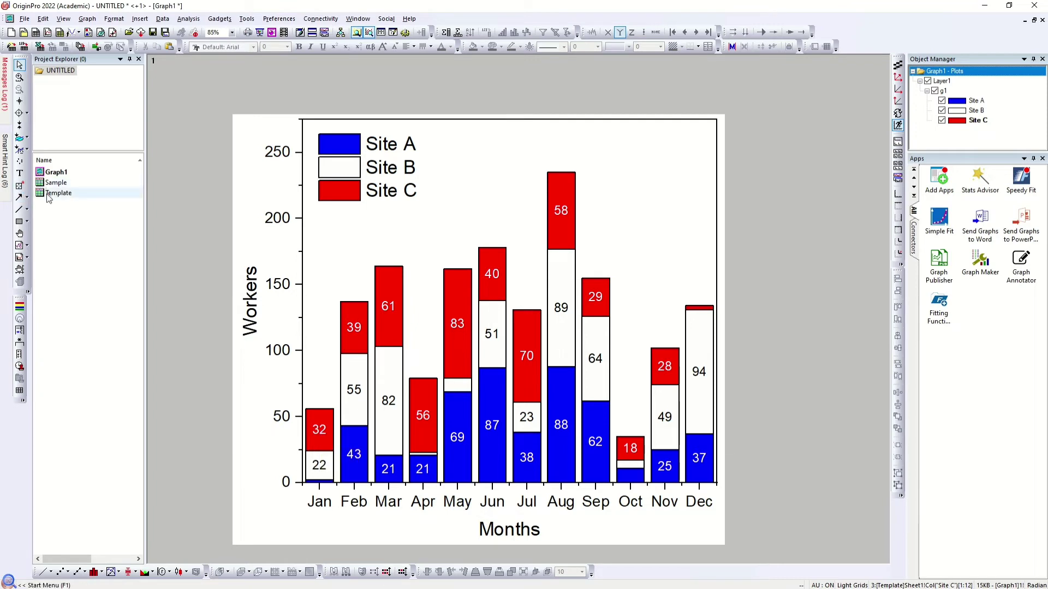
Set the January value of Site A in the Template worksheet to 93 and check the January column in Graph1
double_click(64, 194)
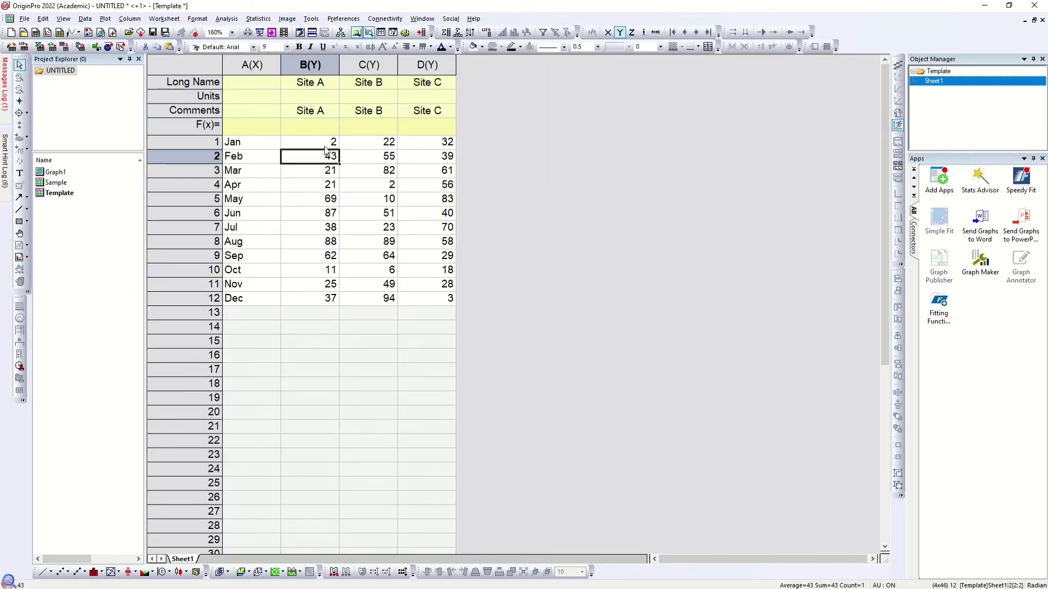
left_click(326, 143)
type("93")
key("Return")
left_click(73, 171)
mouse_move(321, 426)
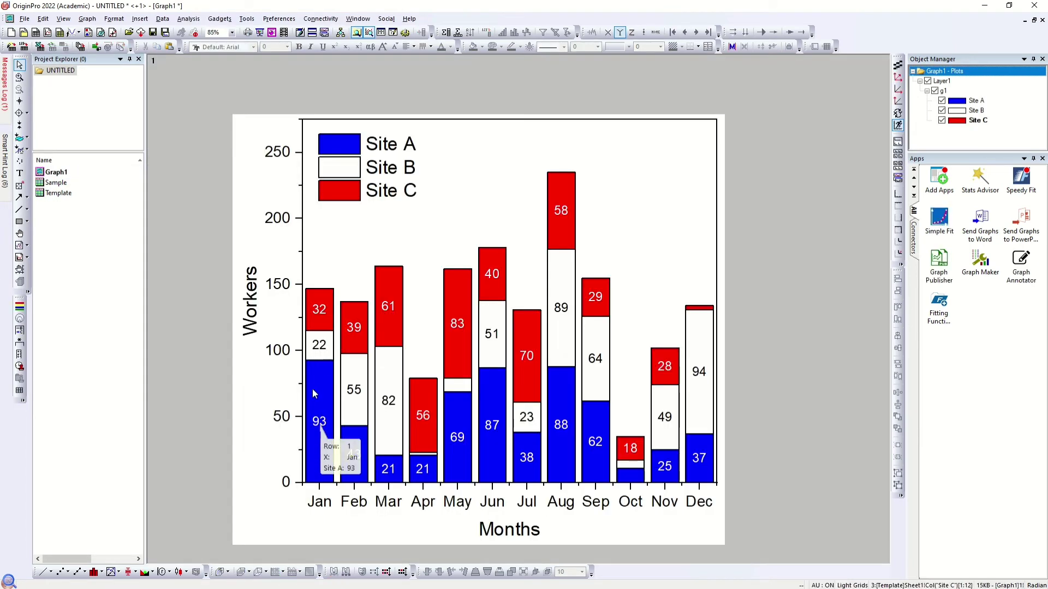
Plot all data of the Sample worksheet as a new stacked column graph
left_click(61, 185)
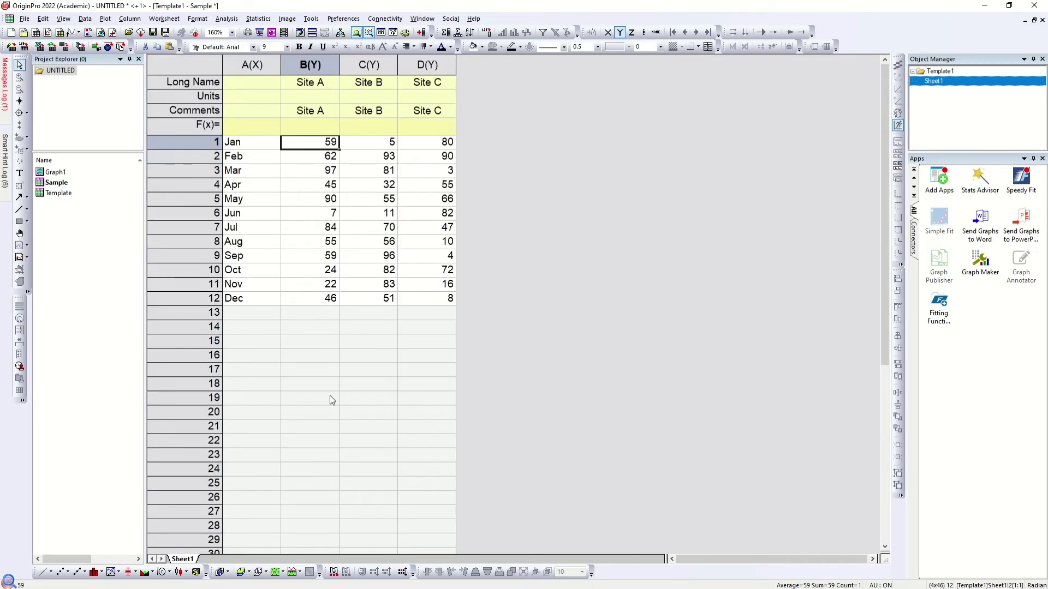
left_click(207, 66)
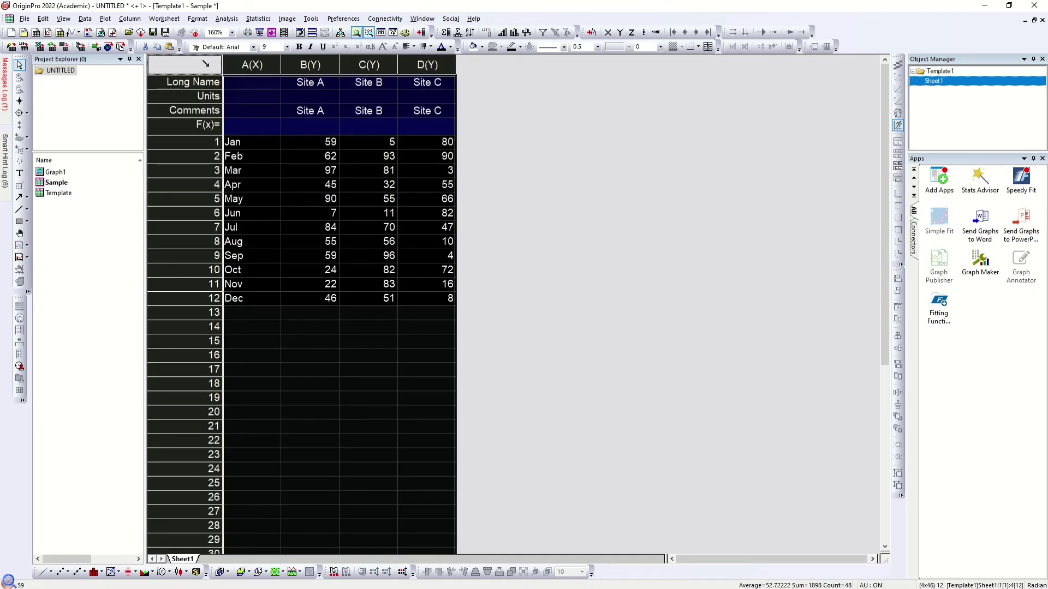
left_click(105, 19)
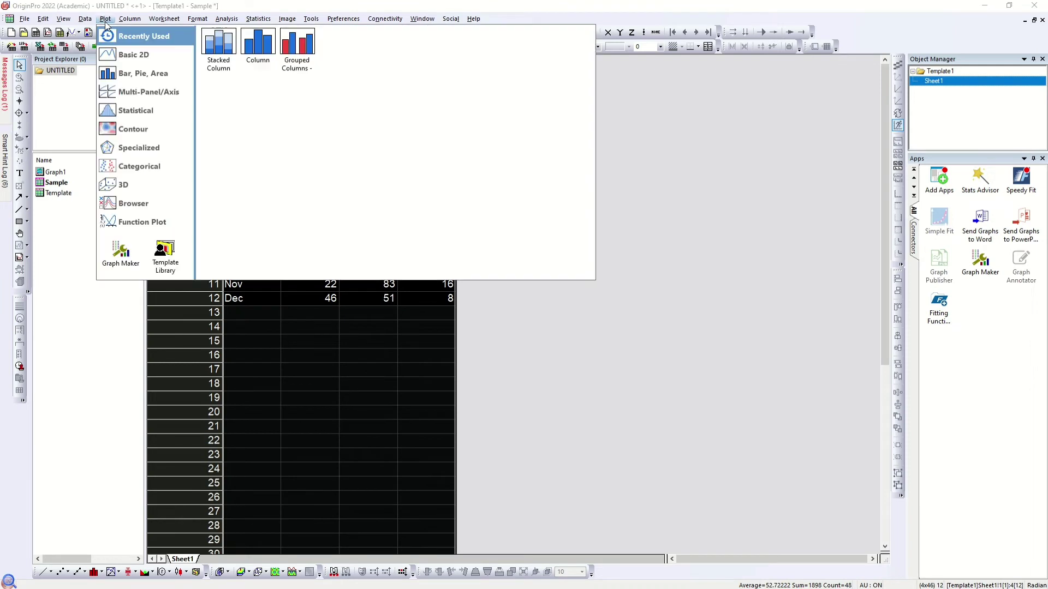
left_click(218, 45)
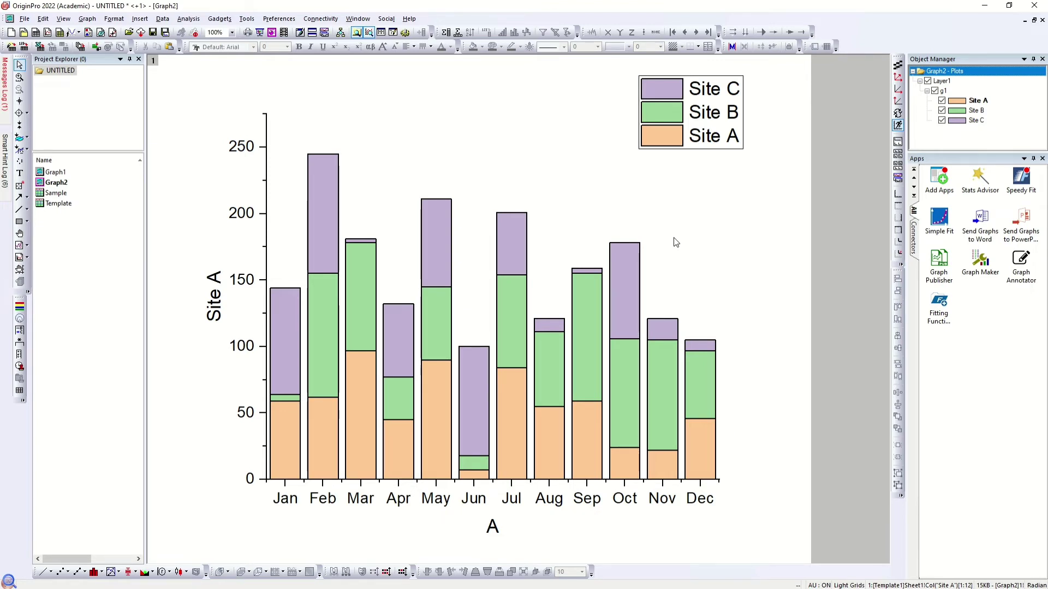
Copy all formatting from Graph1 and paste it onto Graph2
double_click(93, 171)
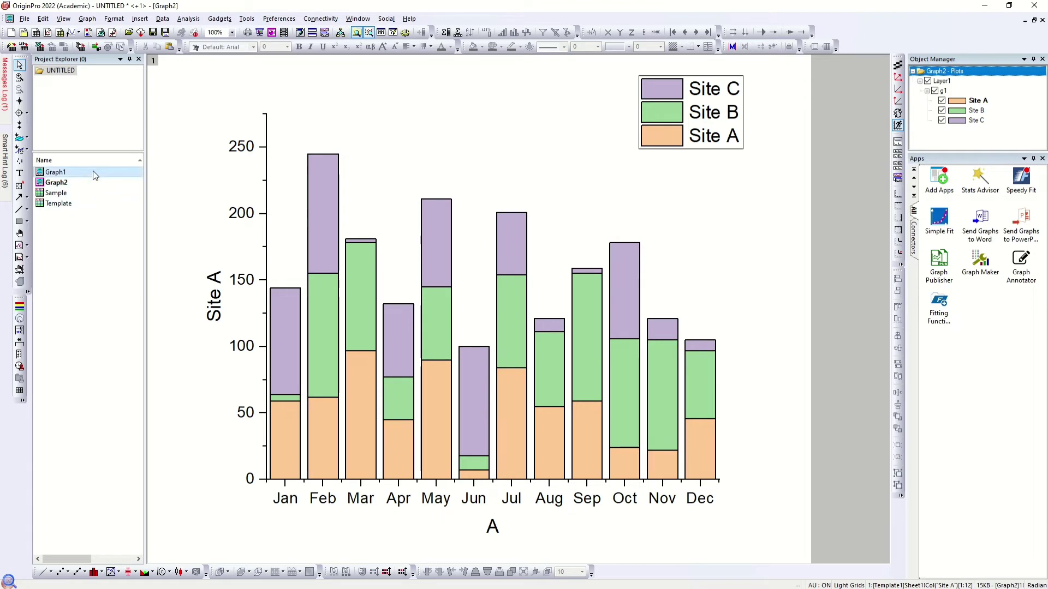
right_click(252, 192)
mouse_move(293, 430)
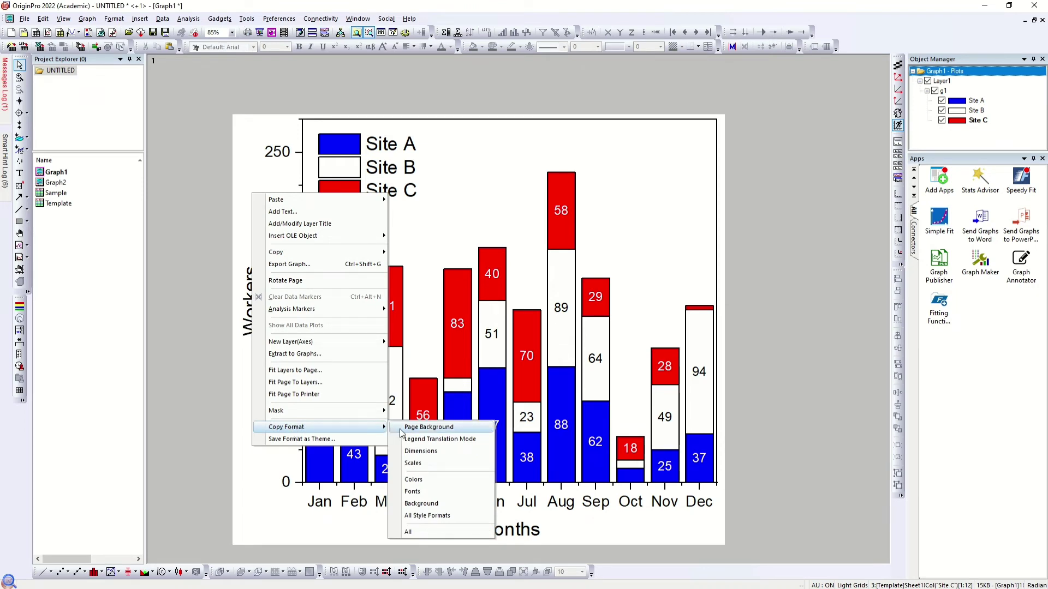
left_click(446, 527)
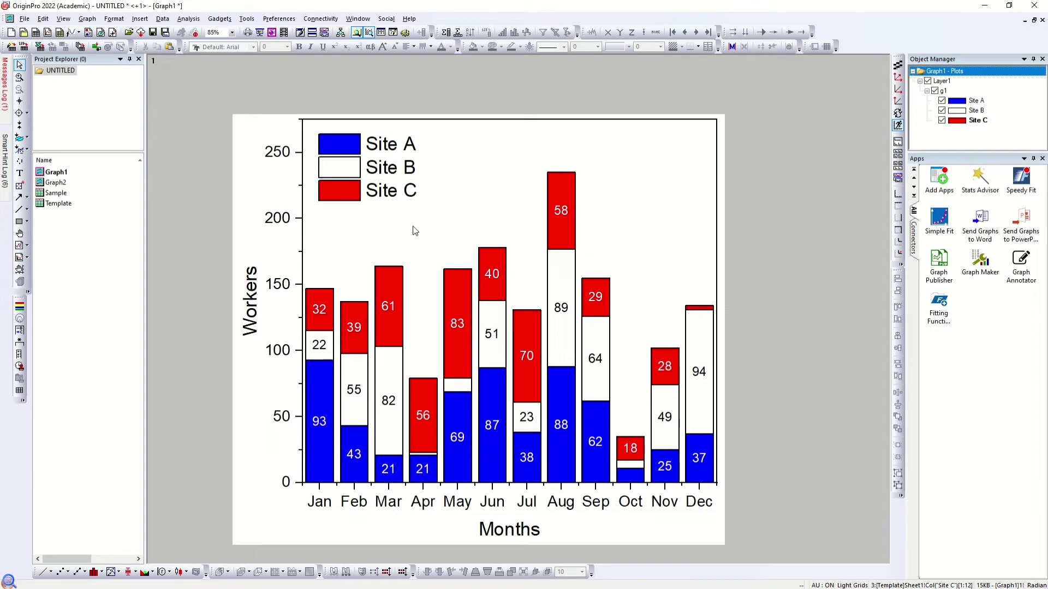
left_click(56, 183)
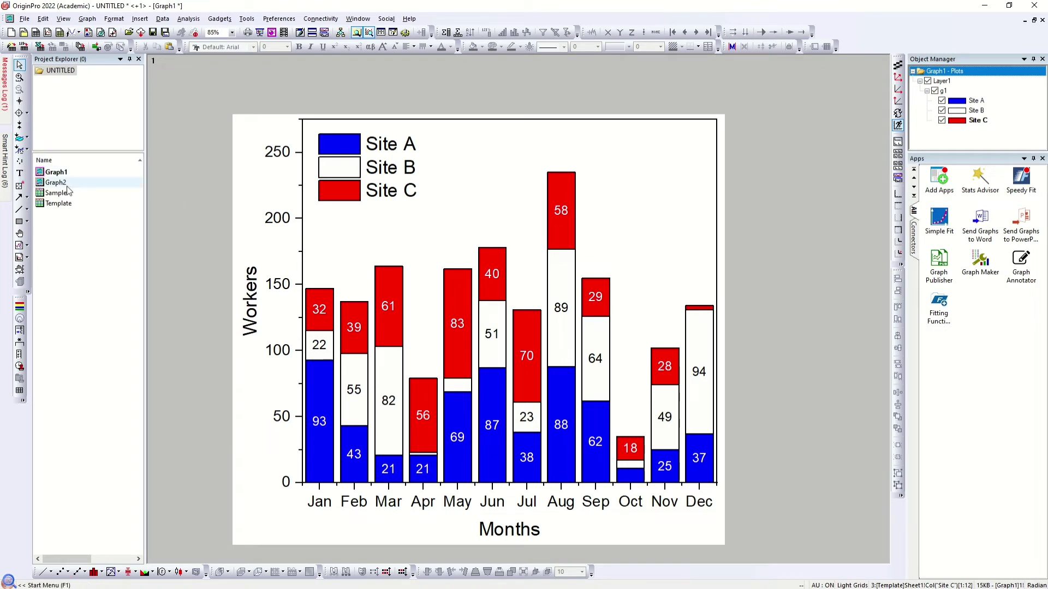
double_click(68, 184)
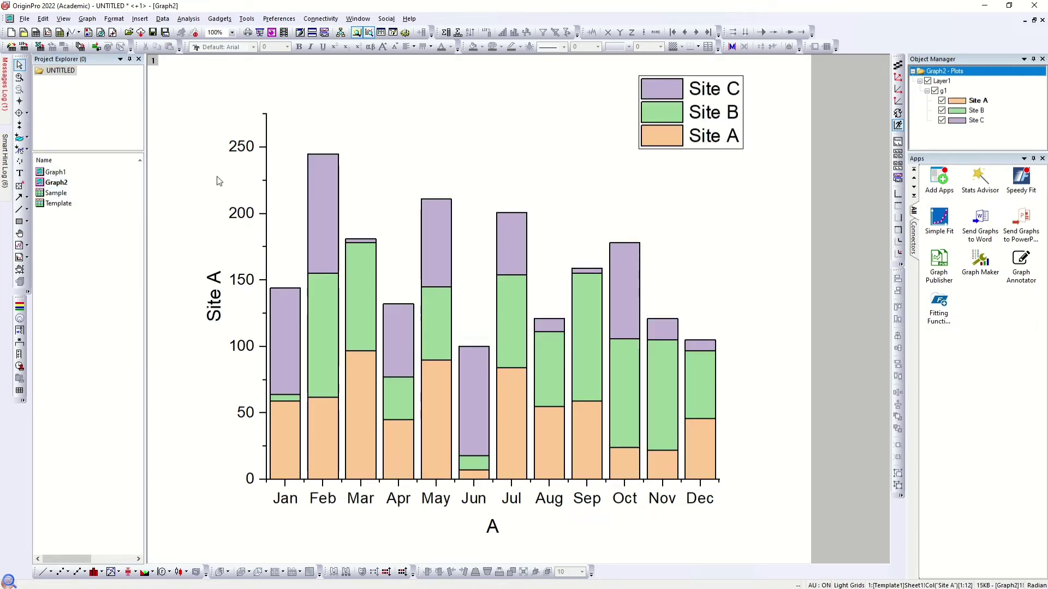
right_click(198, 172)
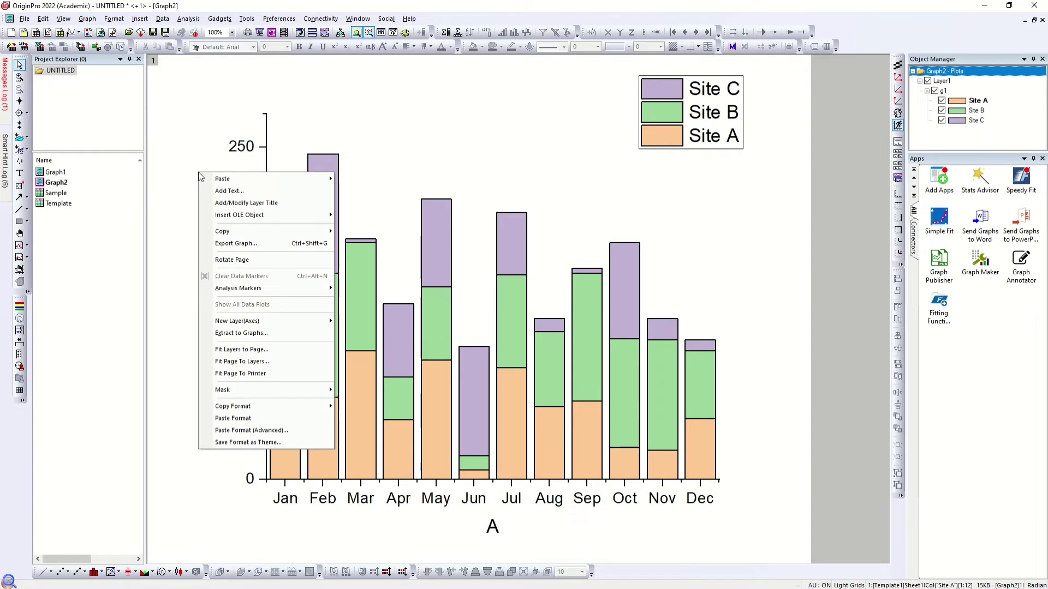
left_click(293, 418)
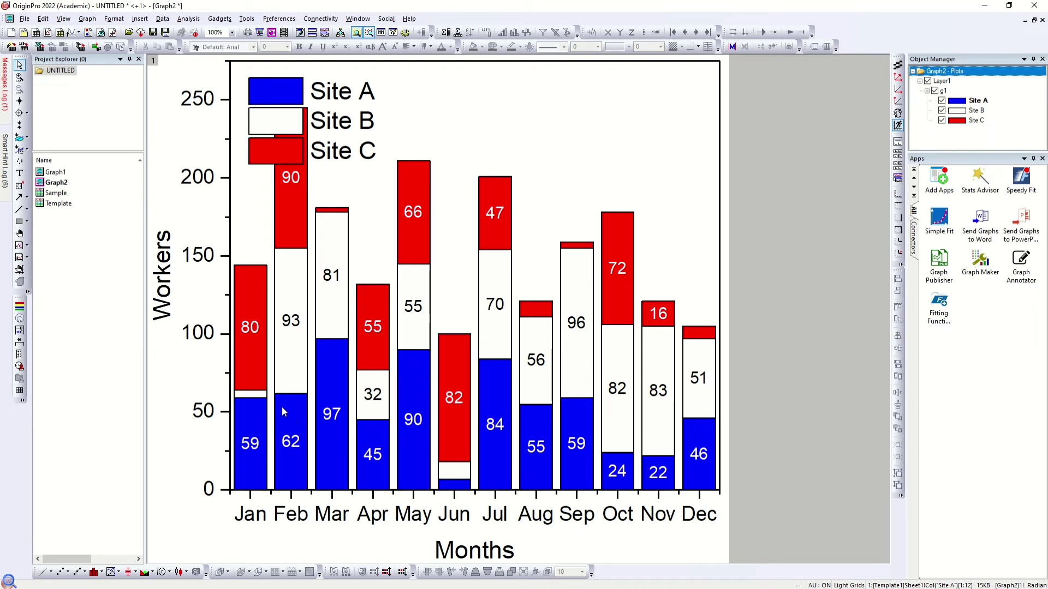
mouse_move(282, 411)
Try to clear the legend overlap in Graph2 by rescaling to show all data and rescaling the Y axis
left_click(207, 99)
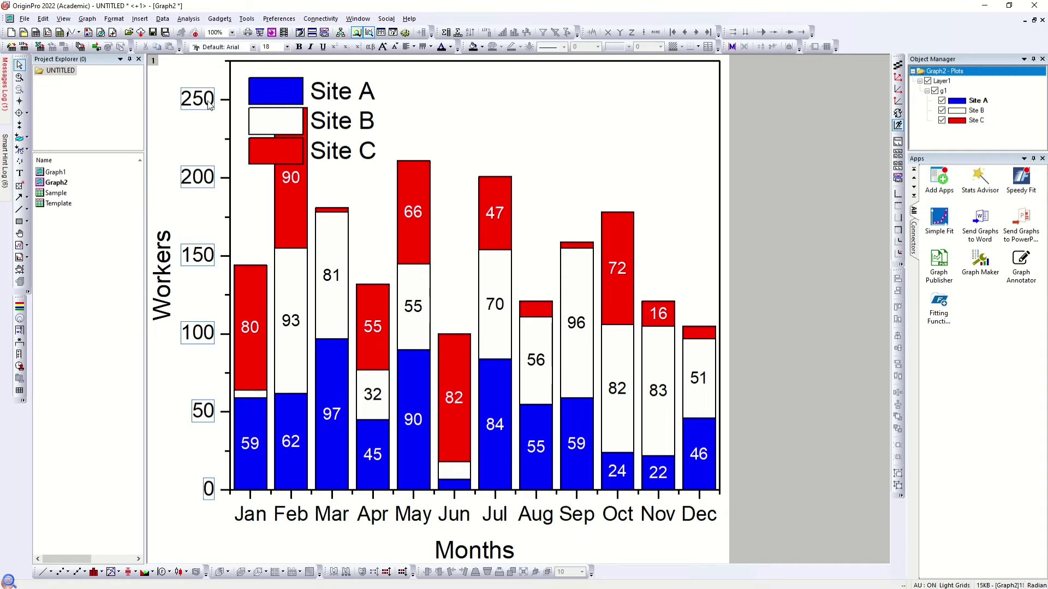
right_click(208, 103)
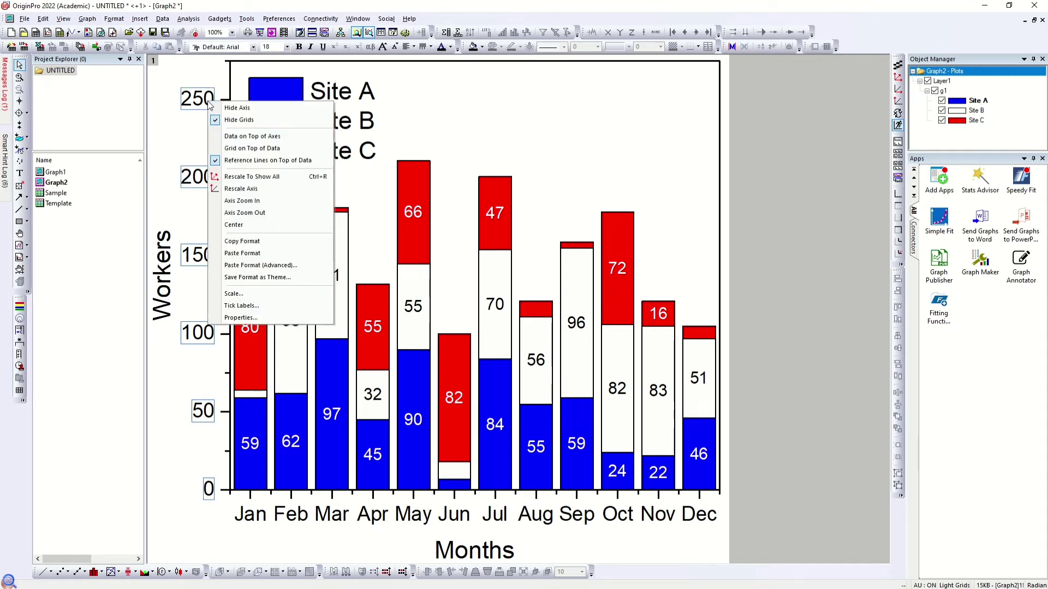
left_click(242, 180)
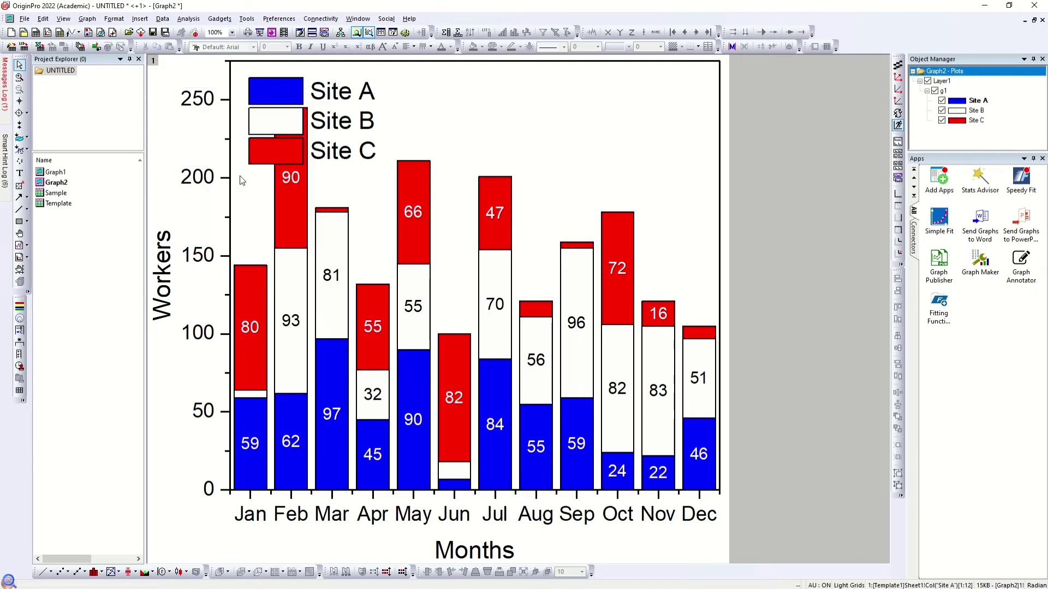
right_click(210, 105)
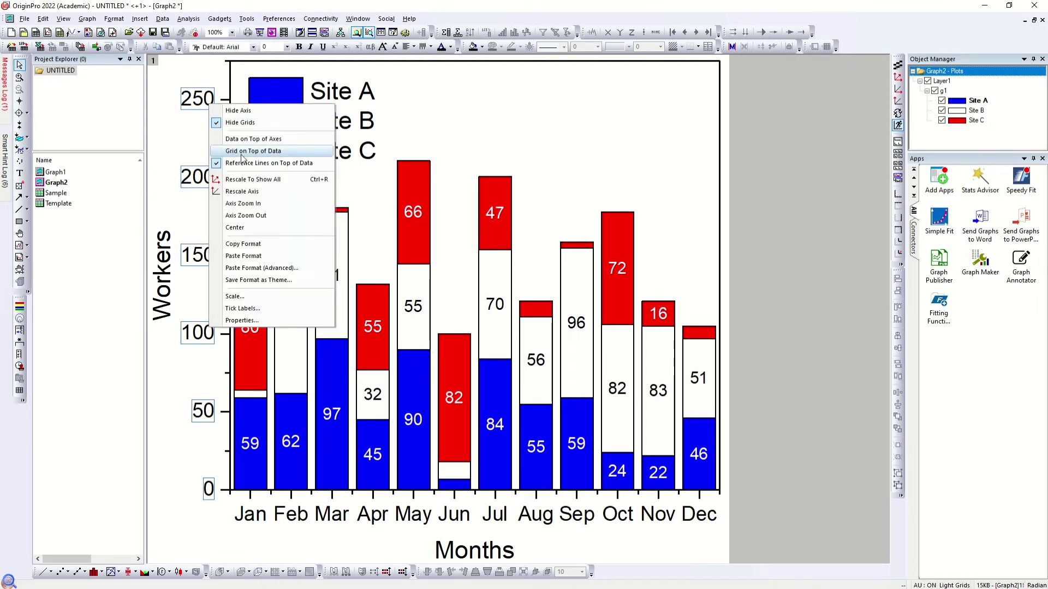
left_click(247, 190)
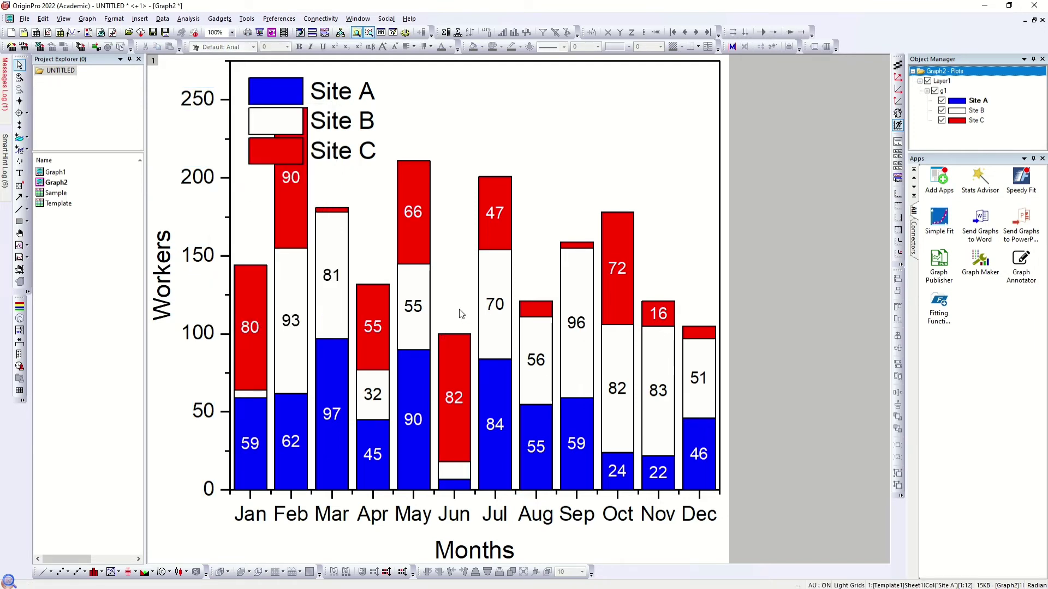
mouse_move(591, 319)
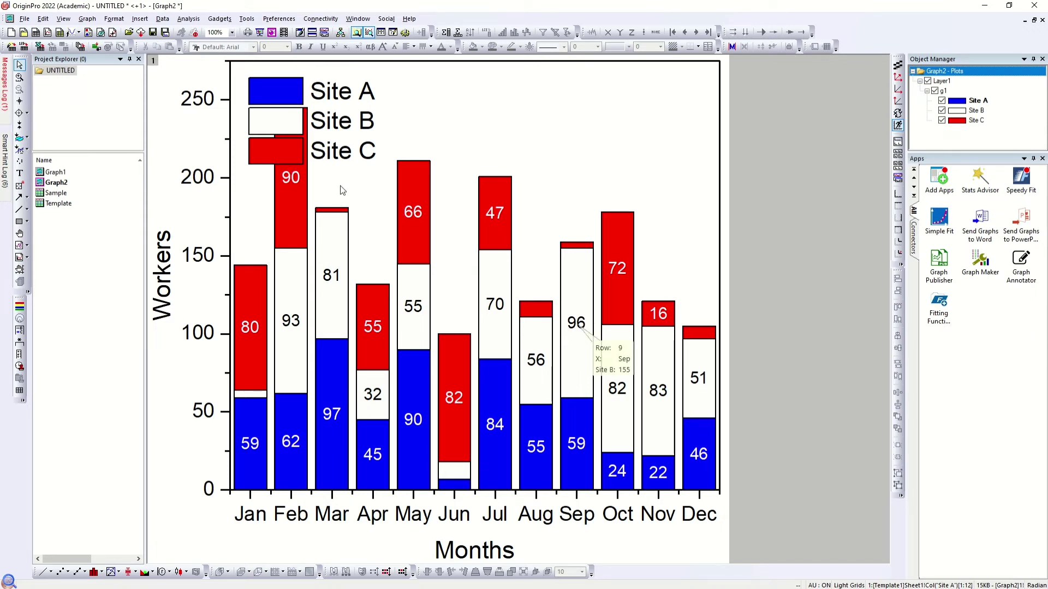
Raise the upper limit of Graph2's Y axis scale to 350, trying 300 first, so the legend clears the columns
left_click(354, 160)
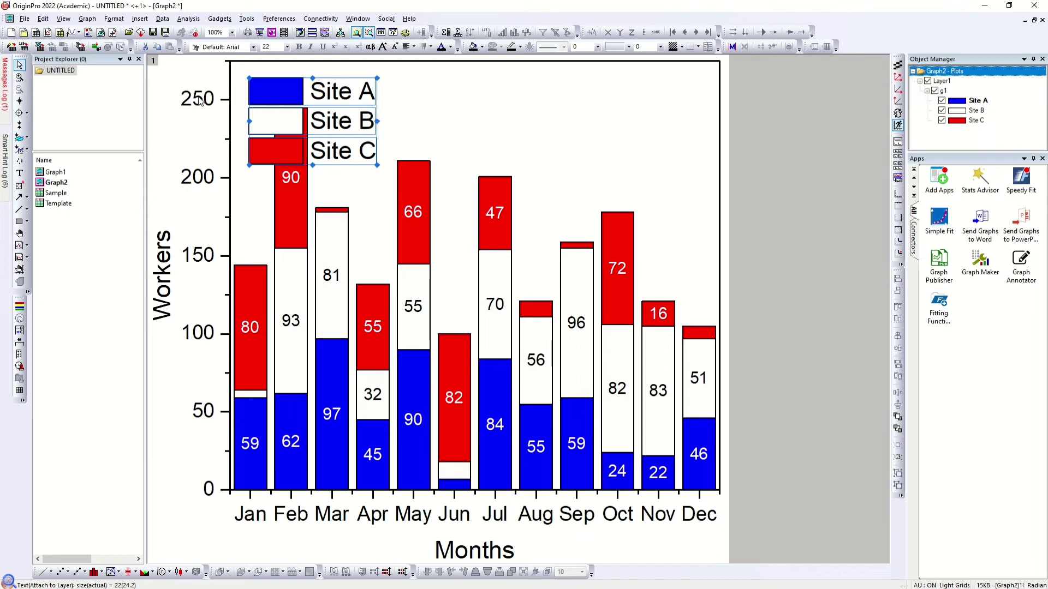
key("Escape")
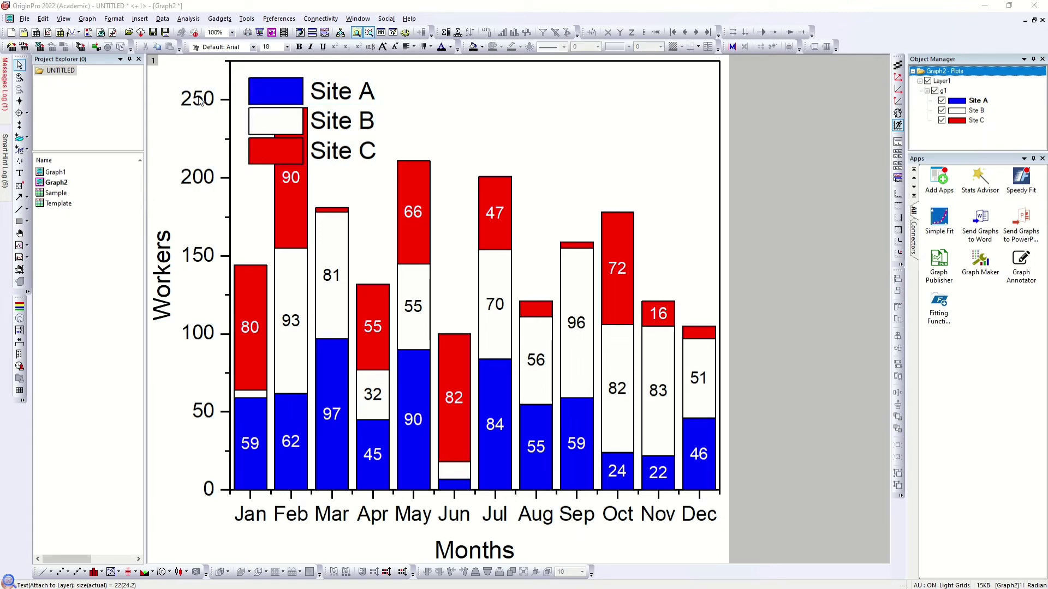
double_click(198, 99)
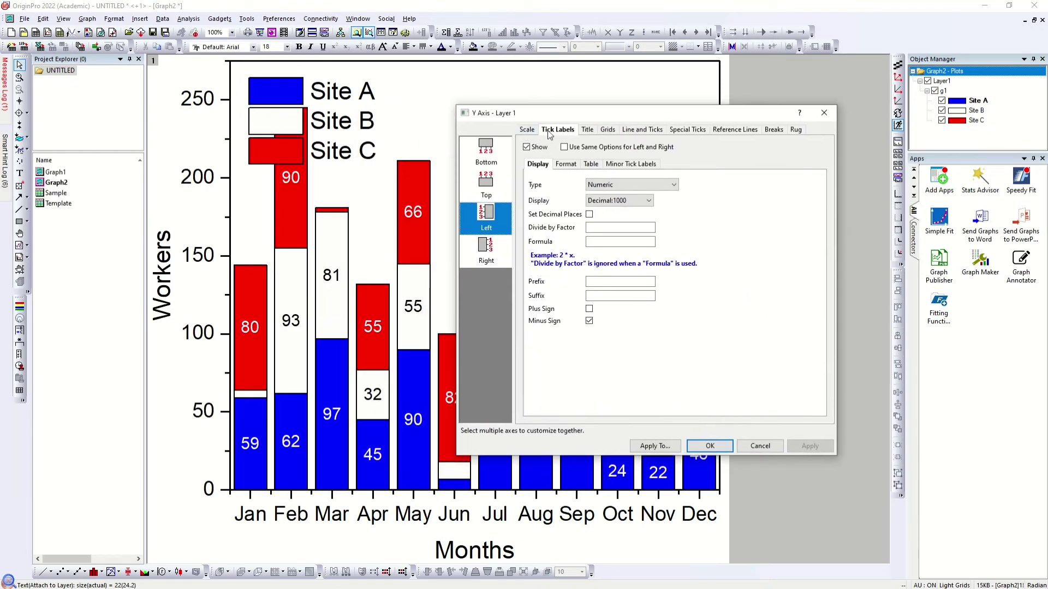
left_click(528, 130)
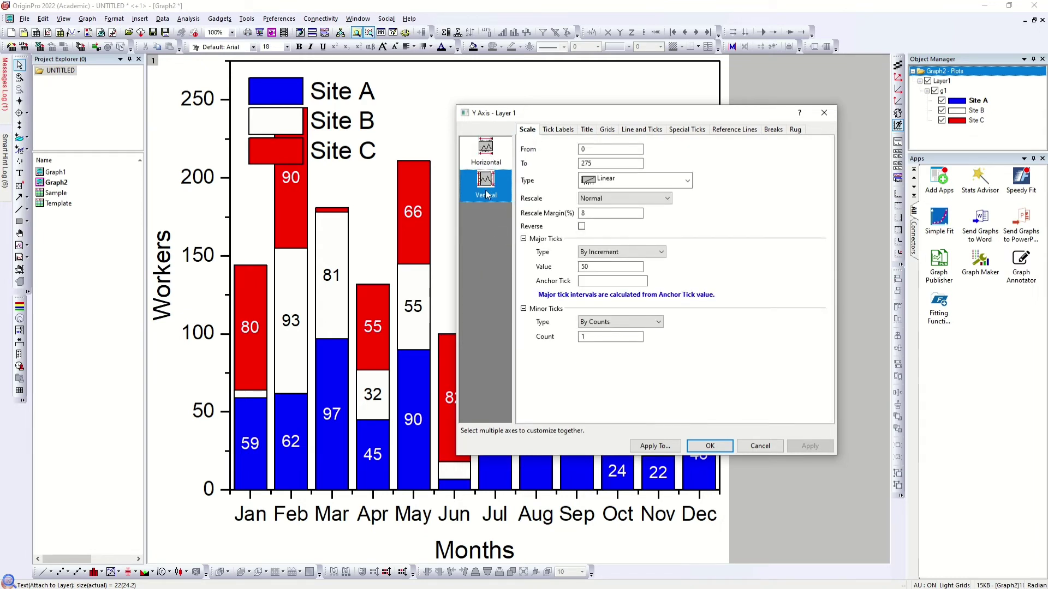
double_click(605, 163)
type("300")
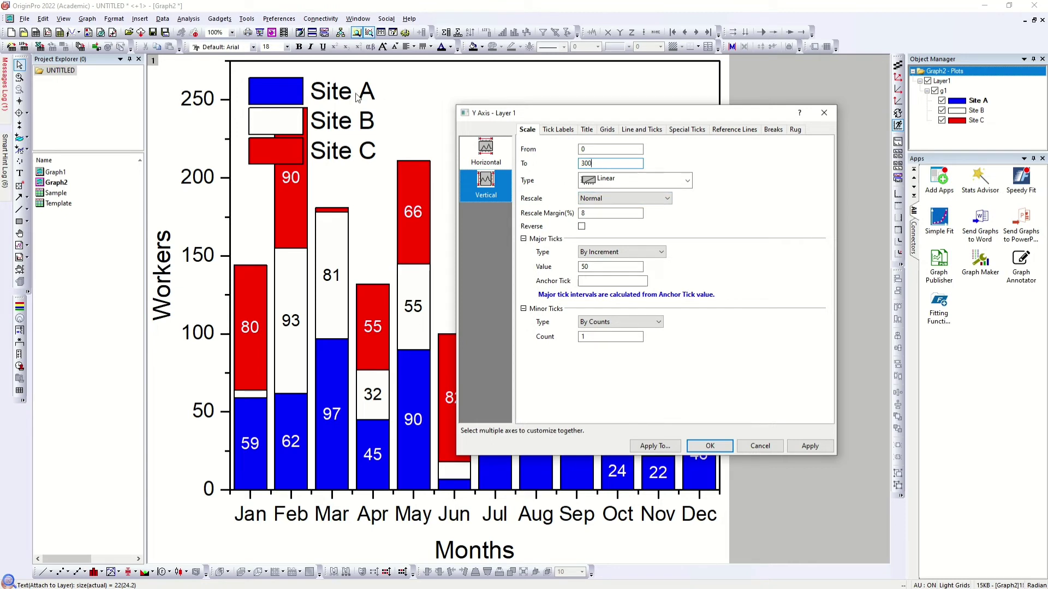
left_click(816, 450)
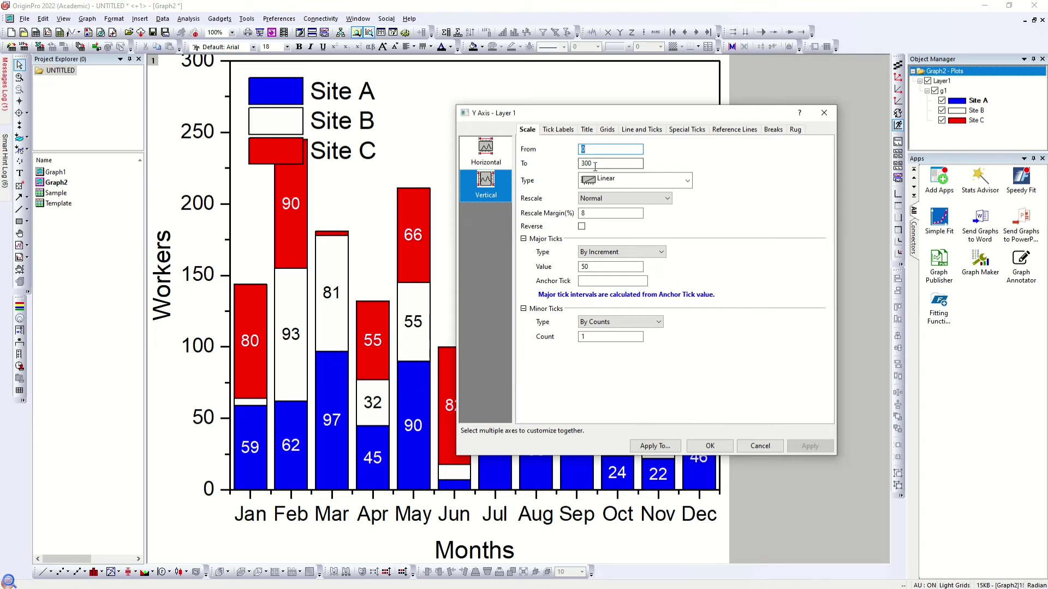
left_click_drag(607, 167, 566, 166)
type("350")
left_click(808, 447)
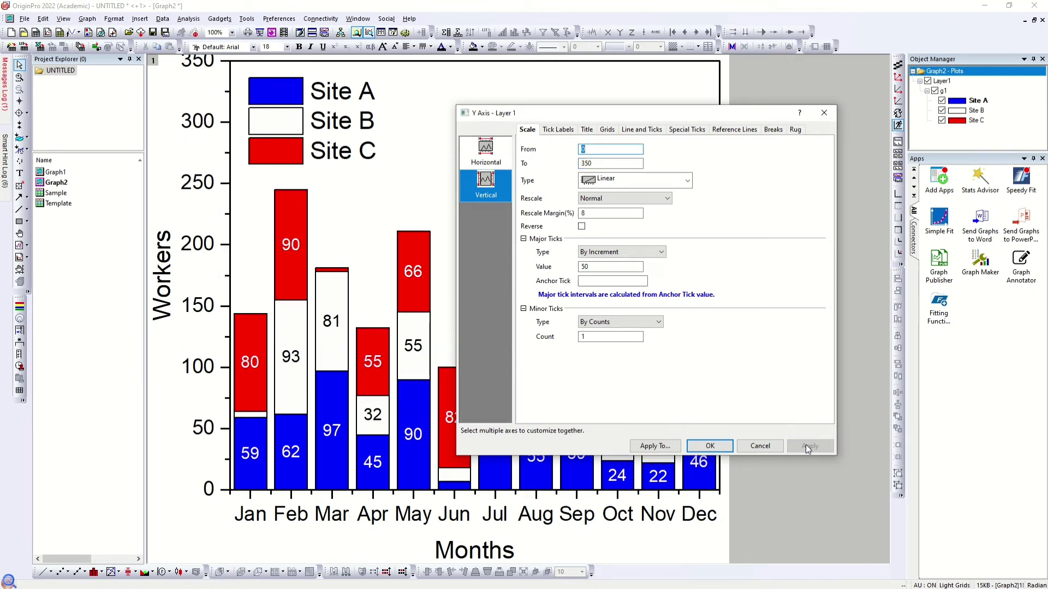
left_click(595, 163)
left_click(710, 446)
Compare Graph2 with Graph1, and fit Graph2's page to its layers with a border width of 1 in height and width
double_click(49, 172)
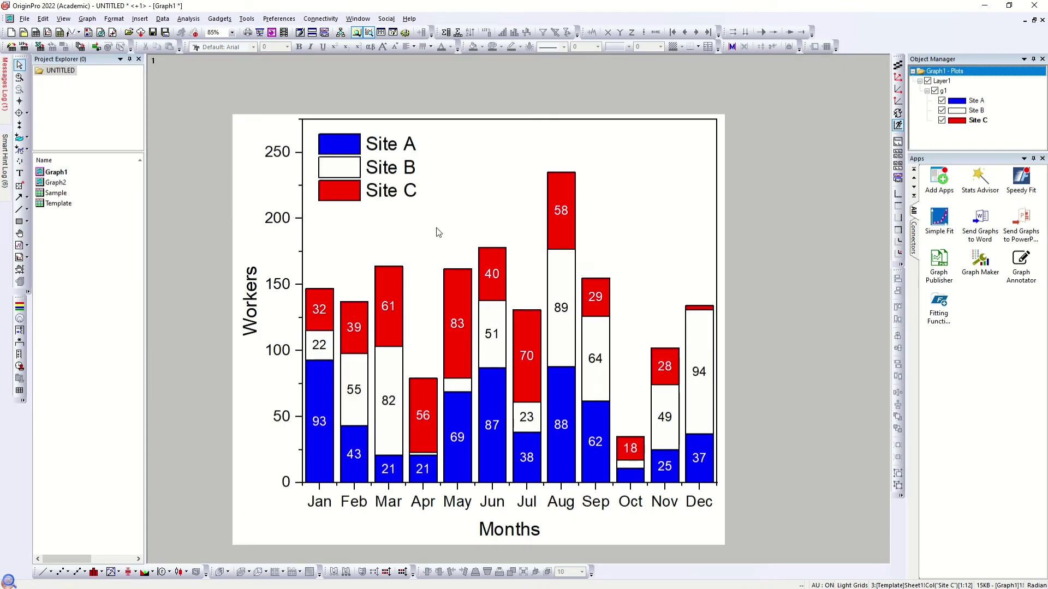
double_click(53, 183)
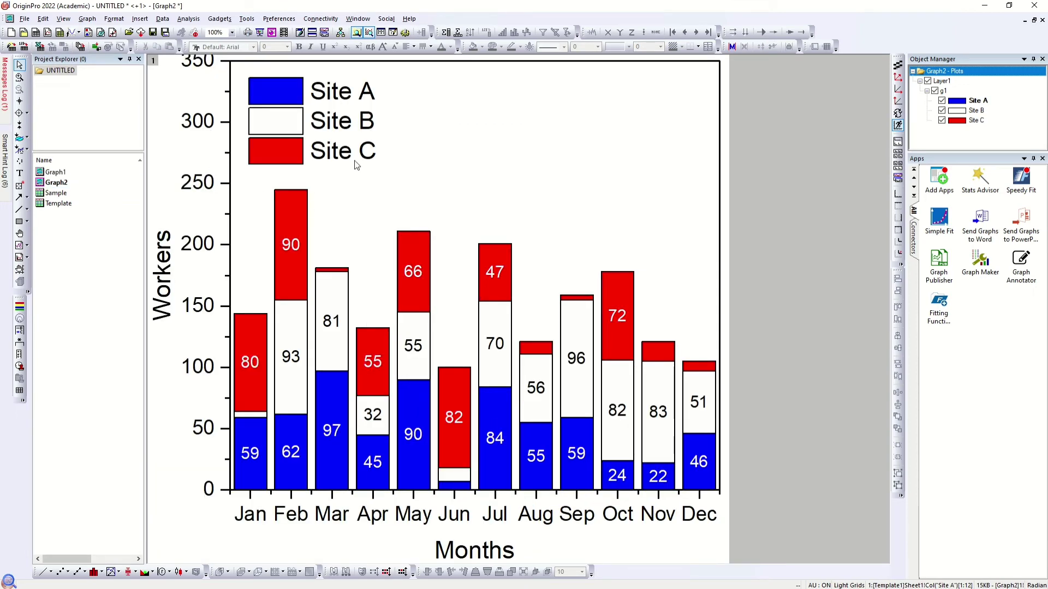
scroll(493, 245, "down", 2)
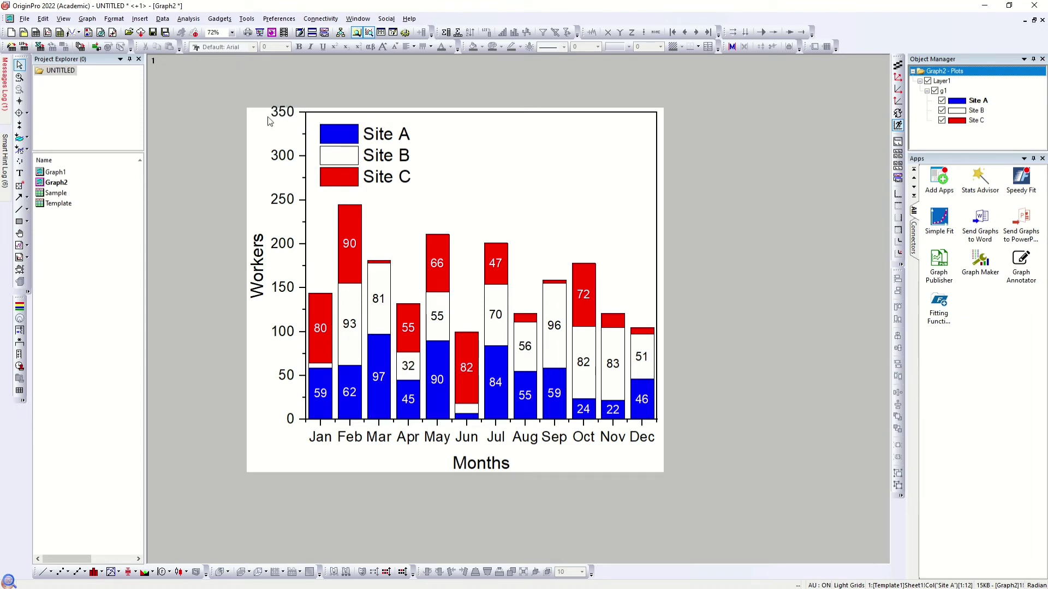
right_click(272, 448)
left_click(291, 88)
right_click(260, 381)
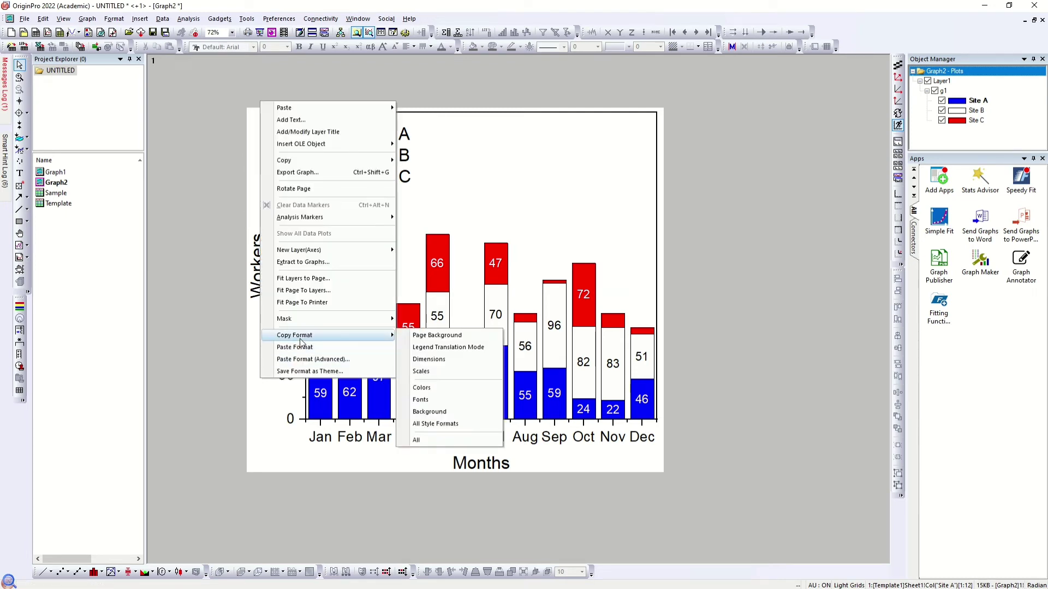
left_click(323, 295)
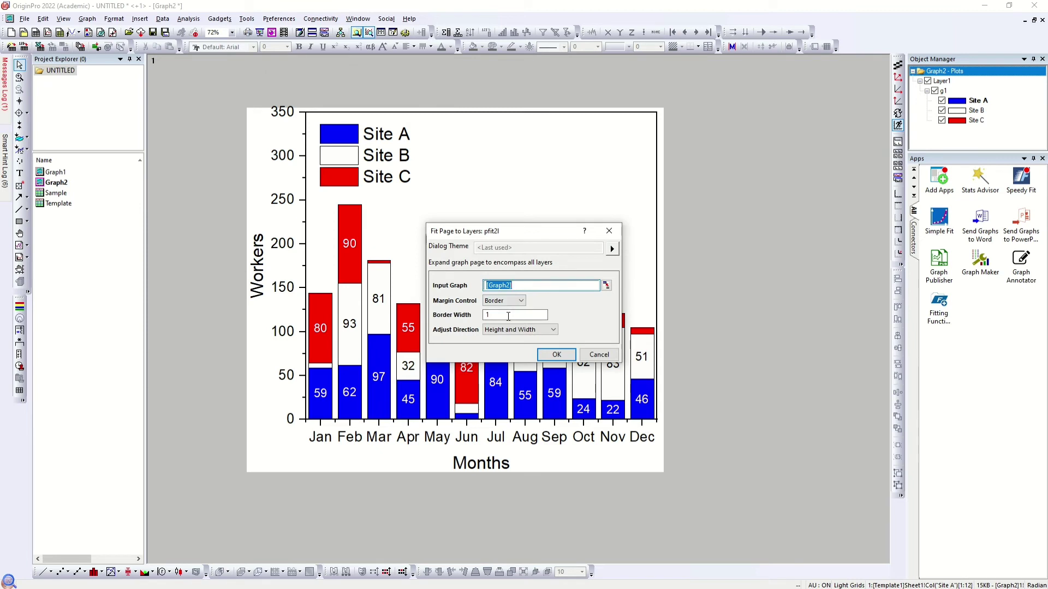
left_click(556, 354)
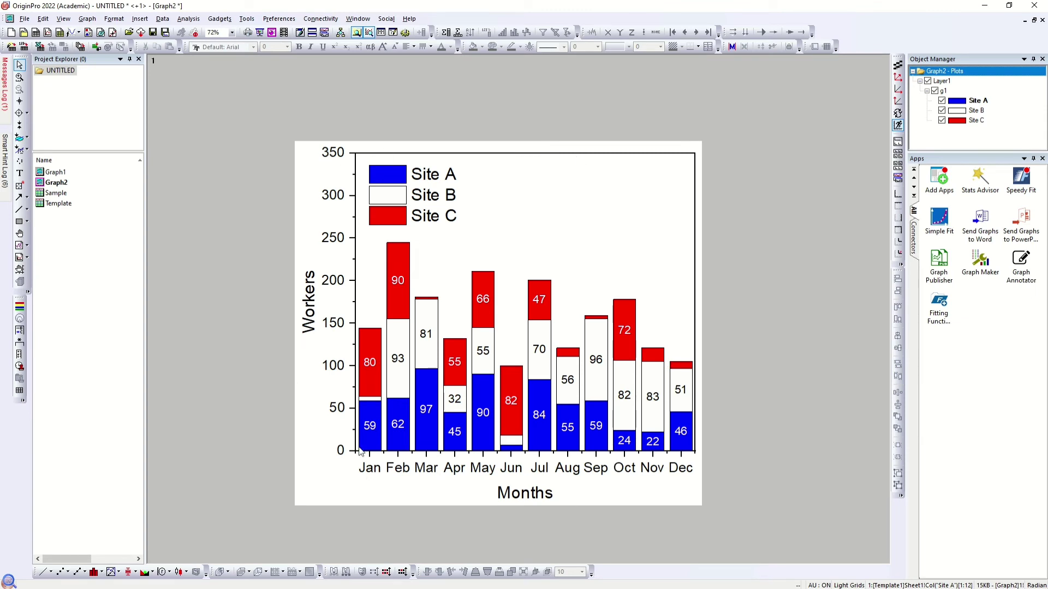
Copy Graph1 to the clipboard as a PNG image at 600 DPI with a 100% size factor
right_click(312, 368)
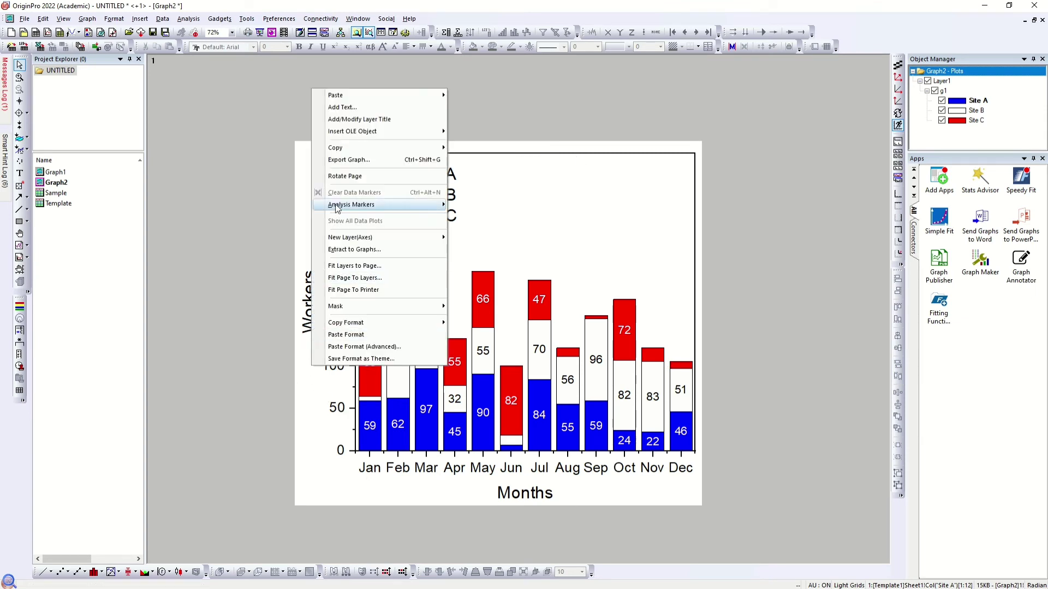
double_click(55, 172)
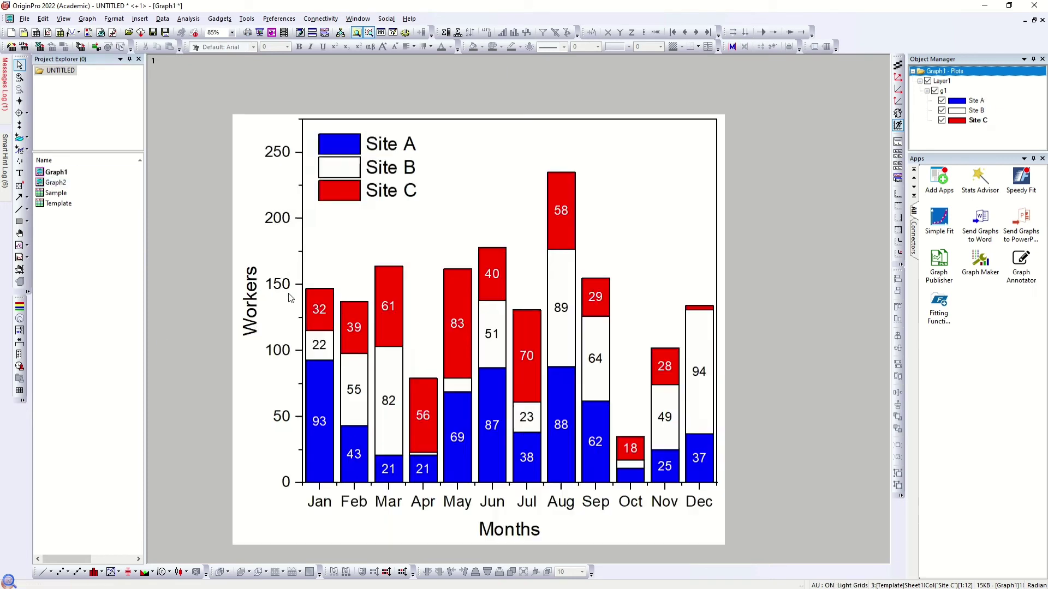
right_click(248, 400)
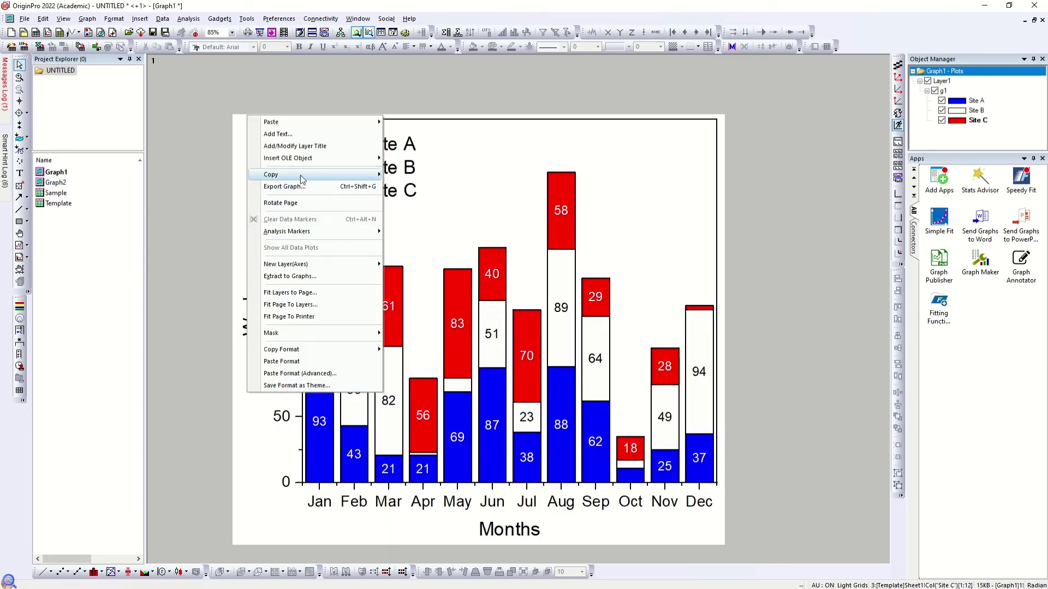
mouse_move(301, 176)
left_click(415, 187)
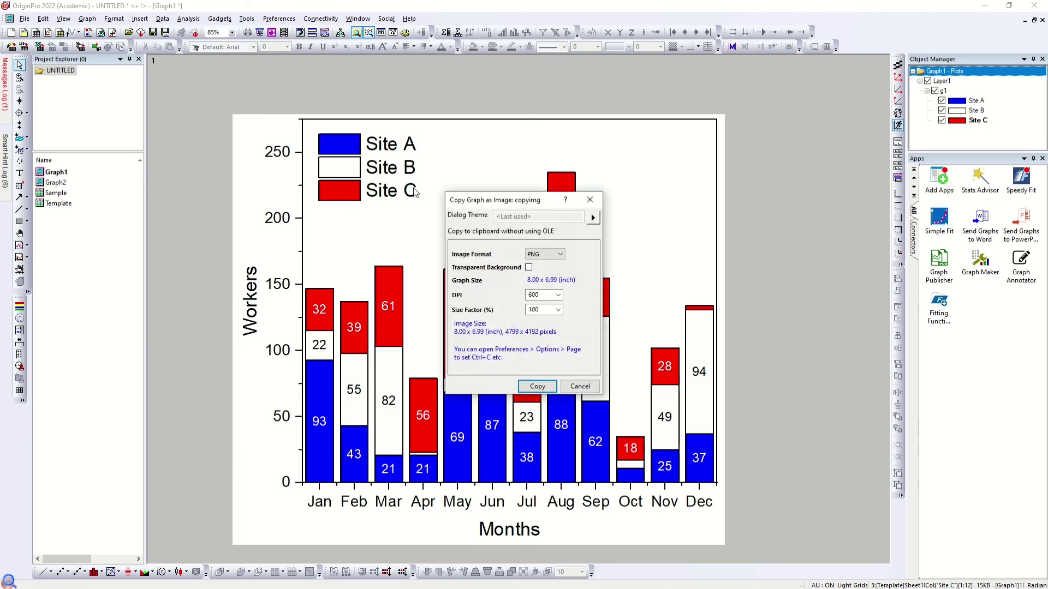
left_click(551, 386)
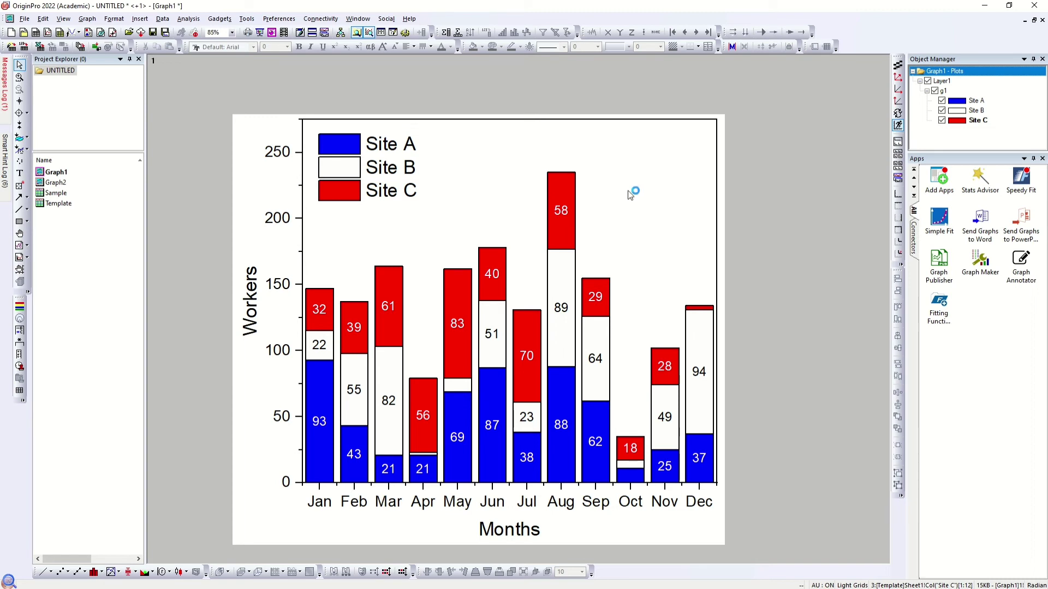
Switch to the Presentation1 file in PowerPoint, add a new slide and delete its title and text placeholders
key("alt+Tab")
key("alt+Tab")
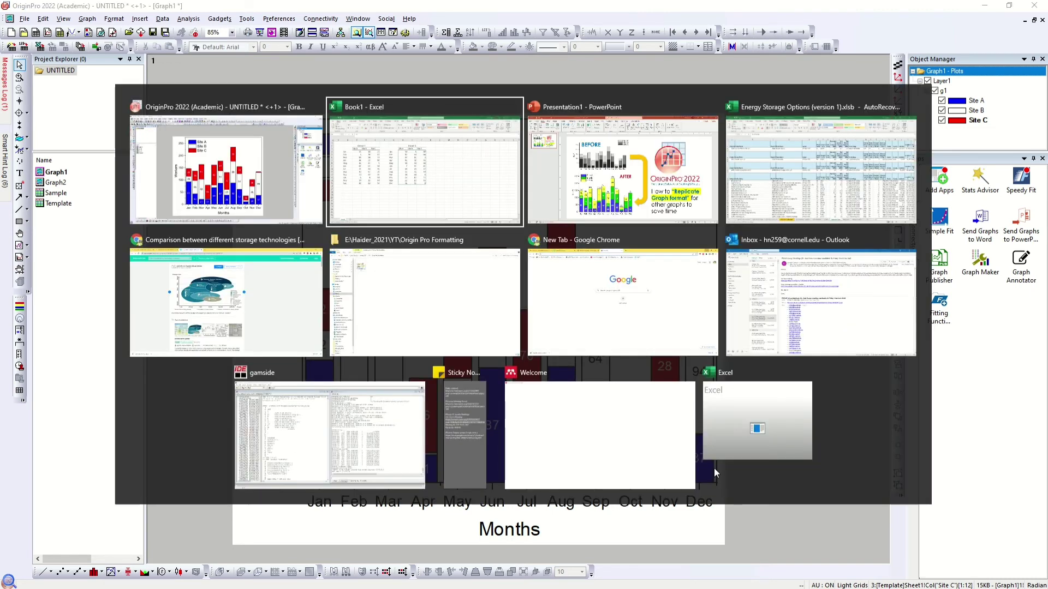
key("ctrl+m")
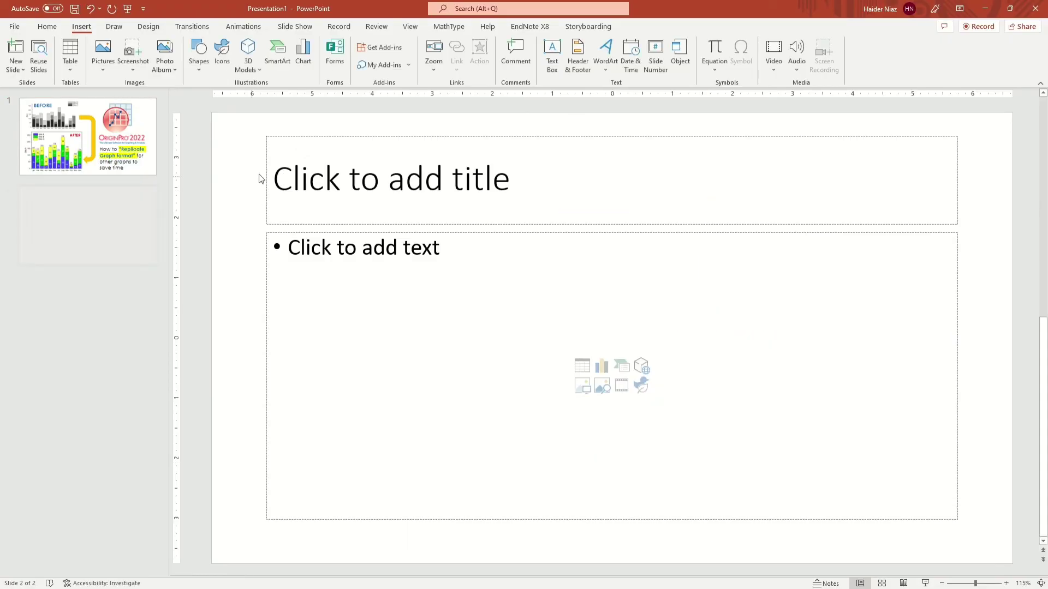
left_click(247, 168)
key("ctrl+a")
key("Delete")
Paste the copied graph onto the empty slide and shrink it to about 4.2 in high by 4.81 in wide in the slide's upper-left area
key("ctrl+v")
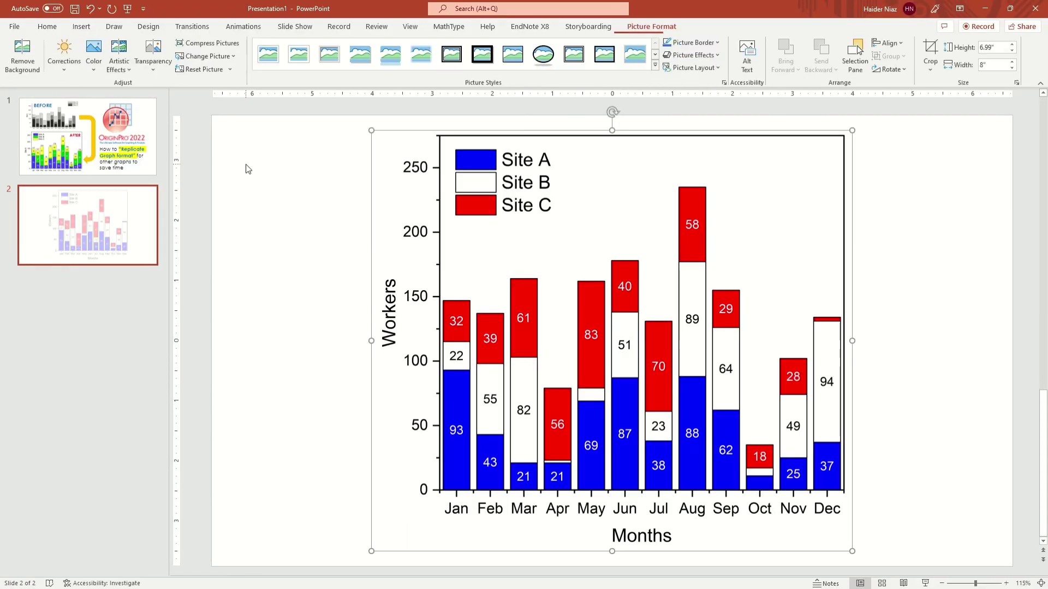
left_click_drag(841, 543, 510, 371)
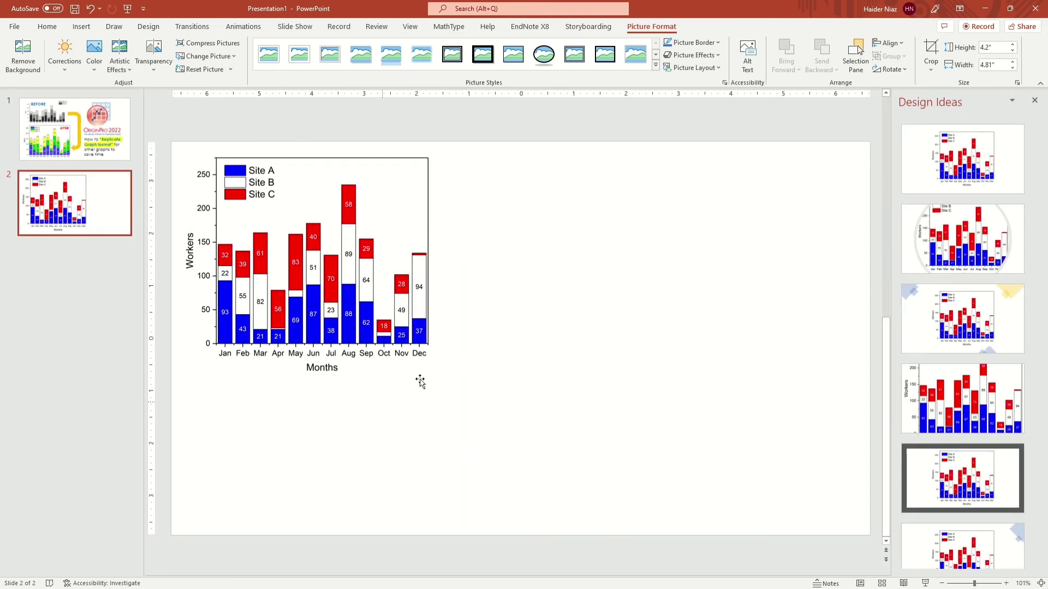